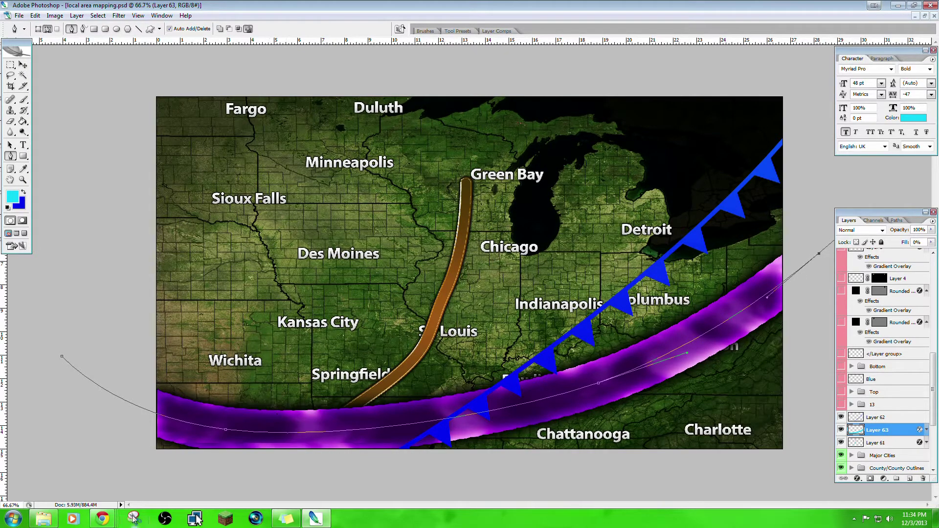
Step: Switch from the Photoshop weather map to the MetGraphics PS WxMap page in Chrome
{"action": "left_click", "coordinate": [279, 472]}
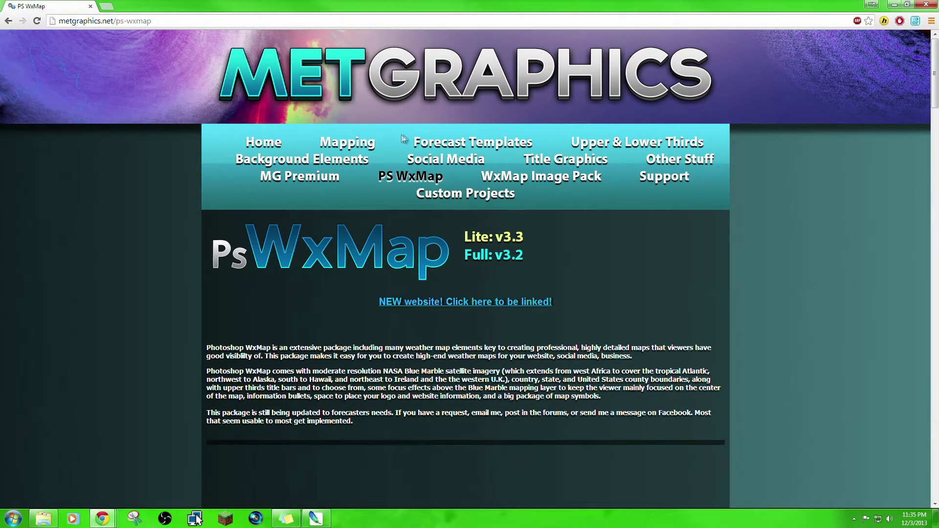
Step: Minimize Chrome and open image 2 from the Desktop's 12.3.13 folder in Windows Explorer
{"action": "left_click", "coordinate": [891, 4]}
{"action": "mouse_move", "coordinate": [112, 521]}
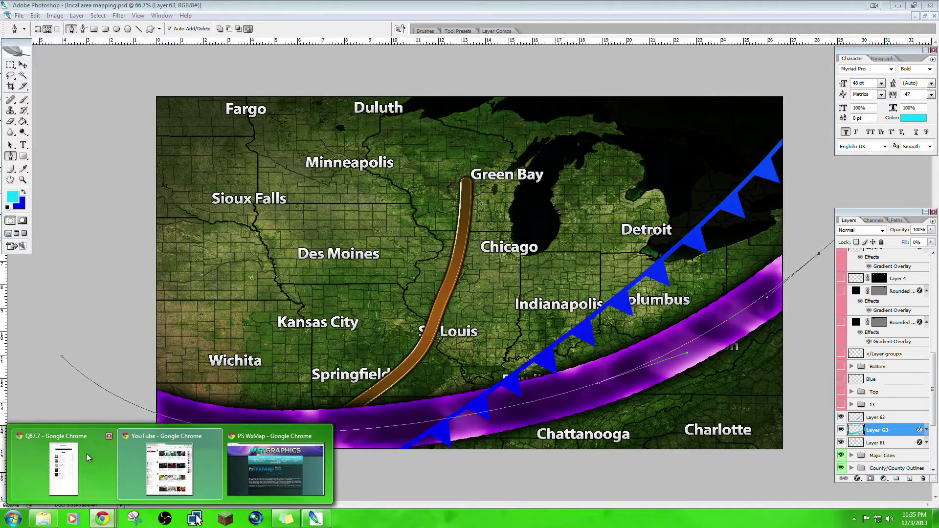
{"action": "left_click", "coordinate": [51, 514]}
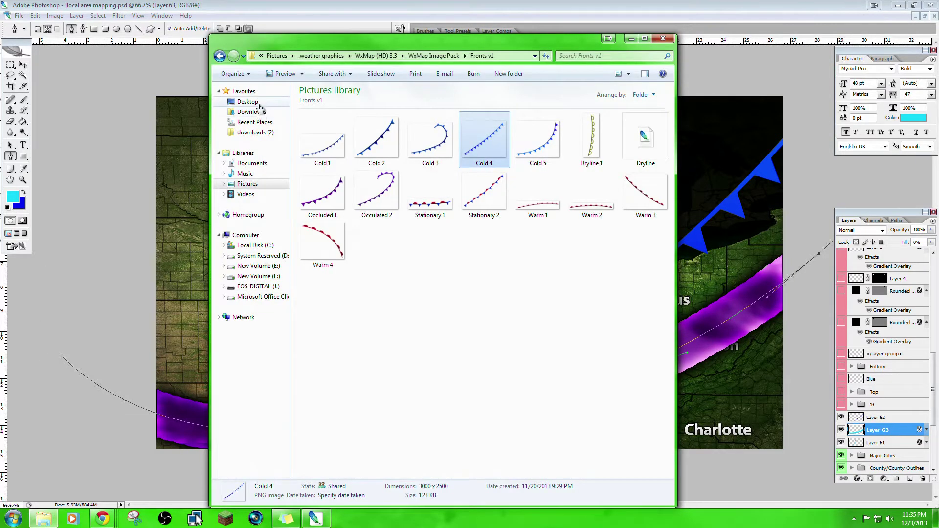
{"action": "left_click", "coordinate": [248, 101]}
{"action": "double_click", "coordinate": [364, 183]}
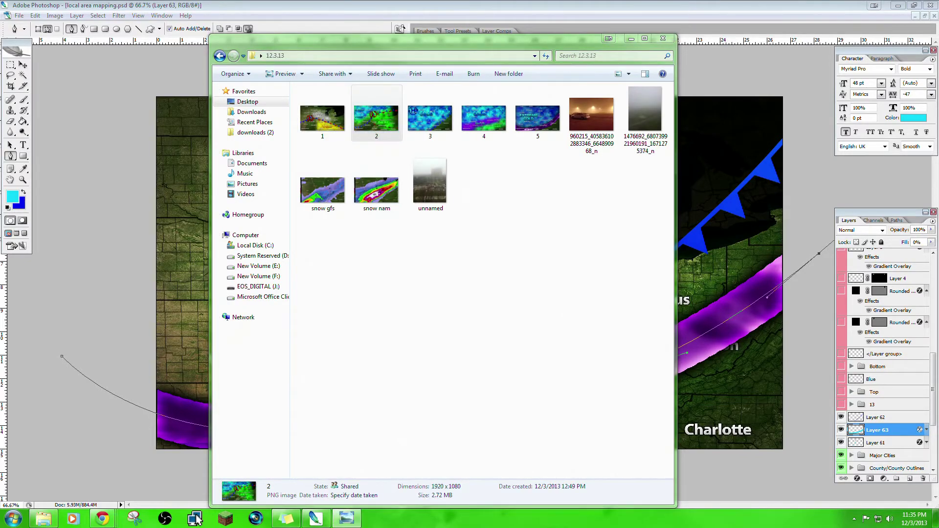
{"action": "double_click", "coordinate": [376, 118]}
Step: Page back and forth through the example forecast maps, then close Windows Photo Viewer
{"action": "key", "text": "Right"}
{"action": "key", "text": "Right"}
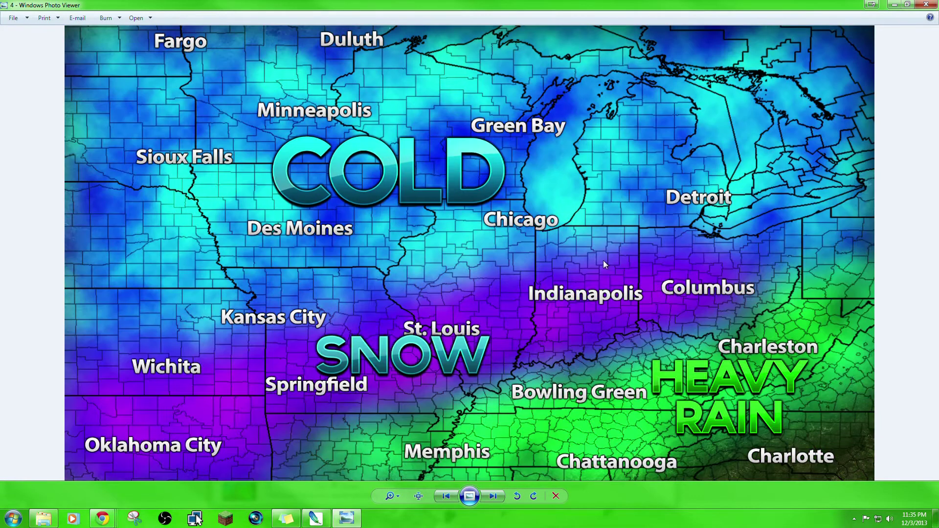
{"action": "key", "text": "Right"}
{"action": "key", "text": "Right"}
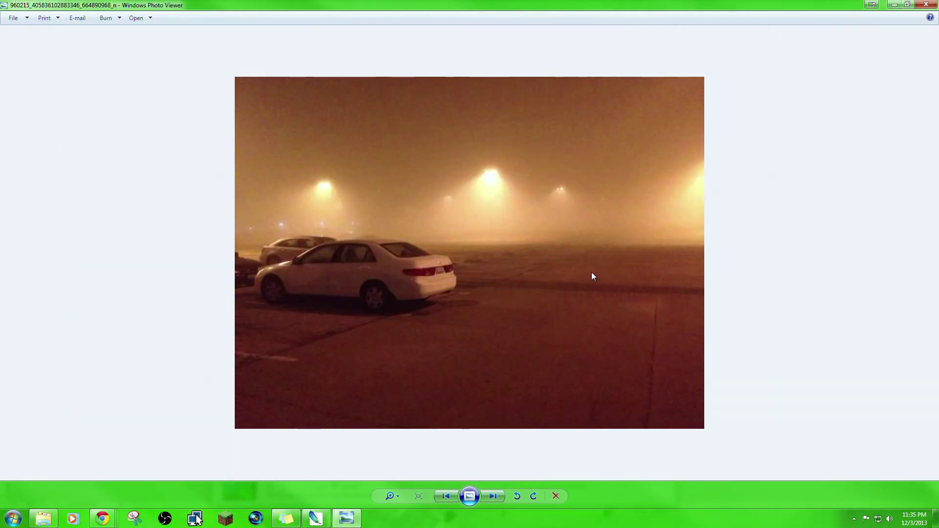
{"action": "key", "text": "Left"}
{"action": "key", "text": "Left"}
{"action": "key", "text": "Left"}
{"action": "key", "text": "Left"}
{"action": "key", "text": "Left"}
{"action": "key", "text": "Left"}
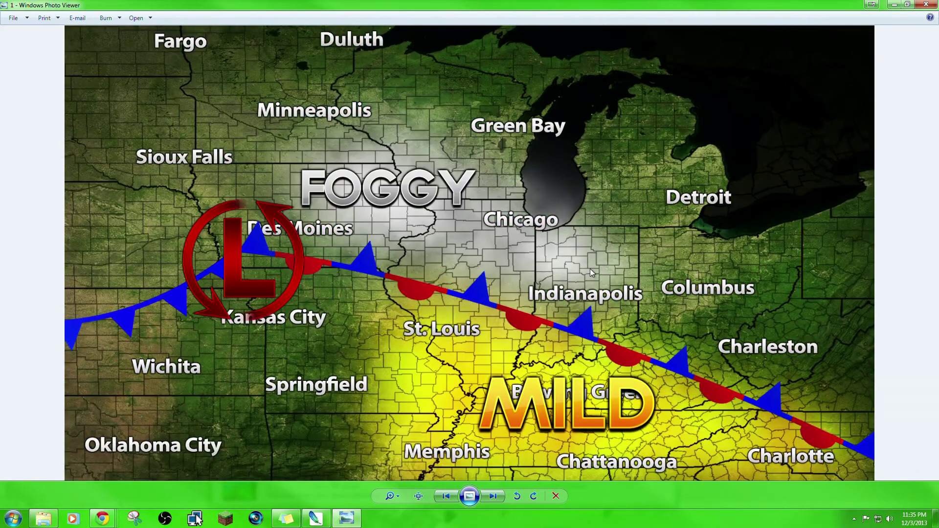
{"action": "left_click", "coordinate": [926, 5]}
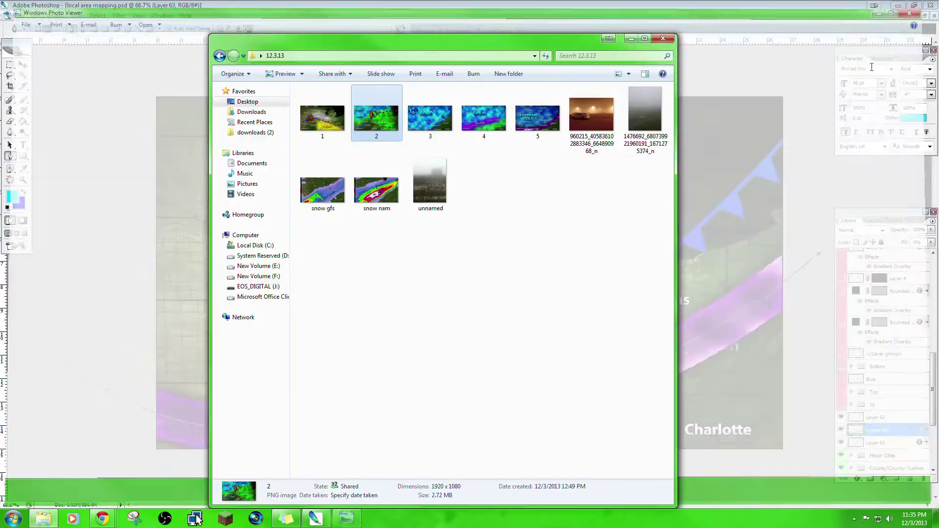
Step: Close Explorer, return to Photoshop, and briefly show then hide the Logo/Website URL group
{"action": "left_click", "coordinate": [664, 39]}
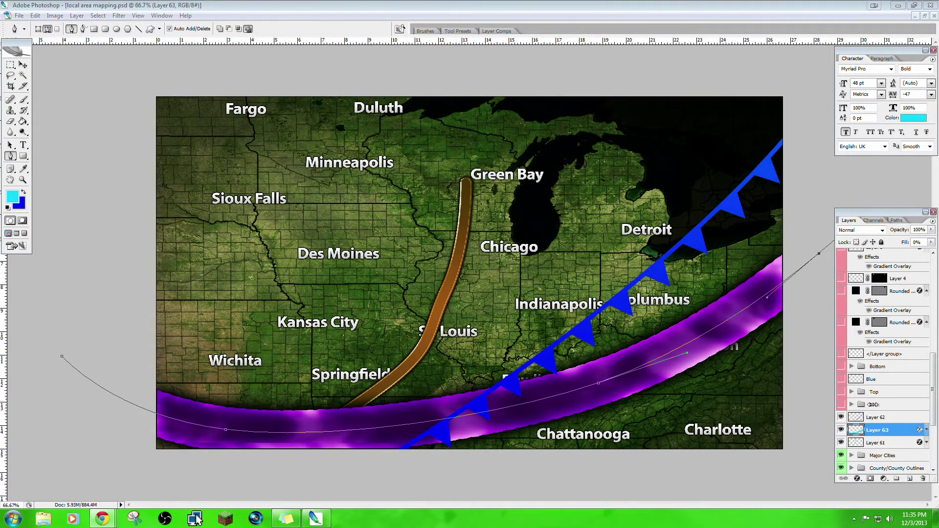
{"action": "left_click", "coordinate": [934, 389]}
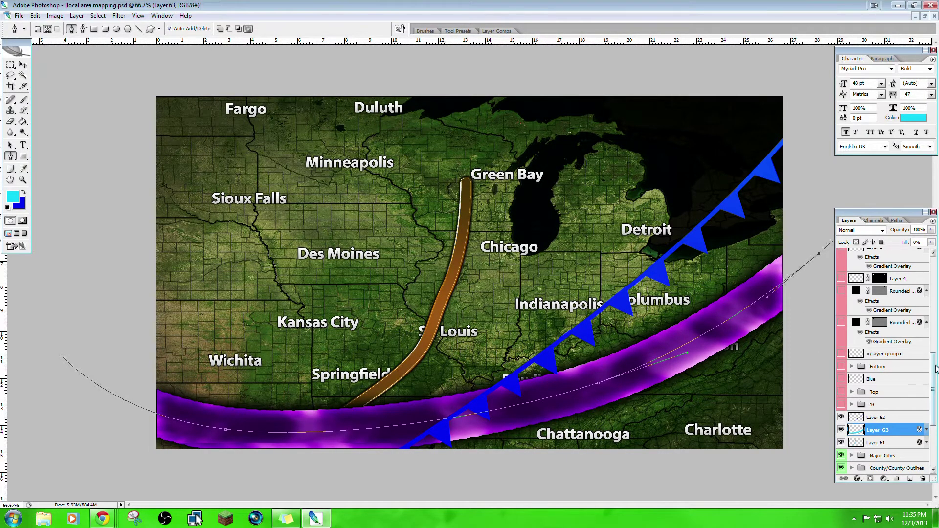
{"action": "left_click_drag", "start_coordinate": [935, 369], "coordinate": [933, 284]}
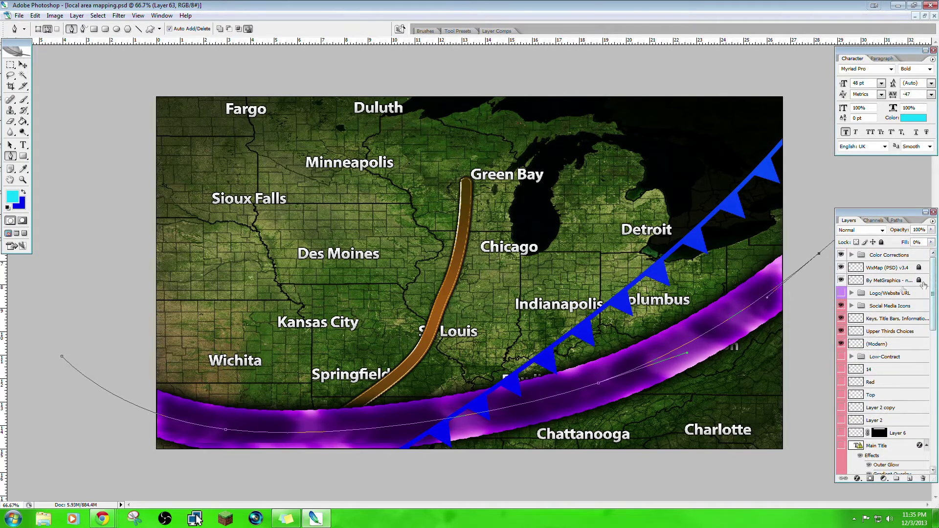
{"action": "left_click", "coordinate": [841, 293]}
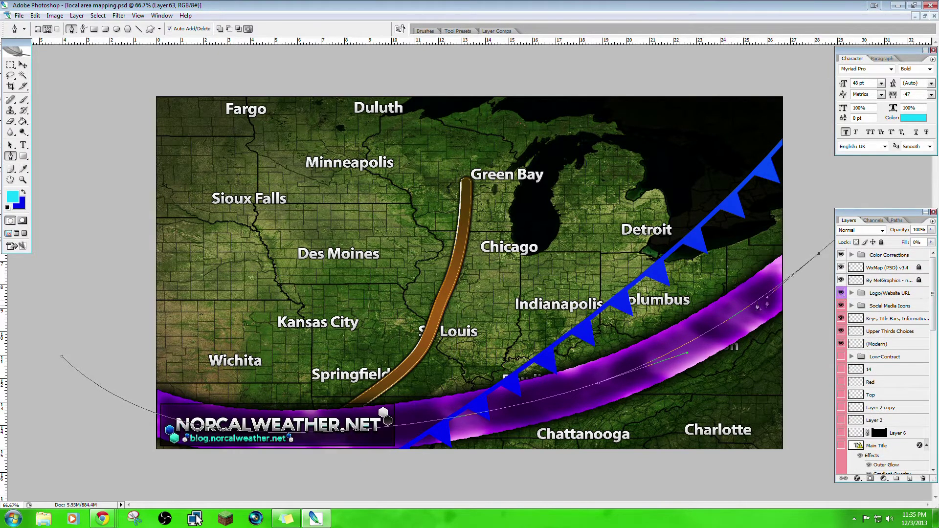
{"action": "left_click", "coordinate": [841, 293]}
{"action": "left_click_drag", "start_coordinate": [933, 283], "coordinate": [934, 388]}
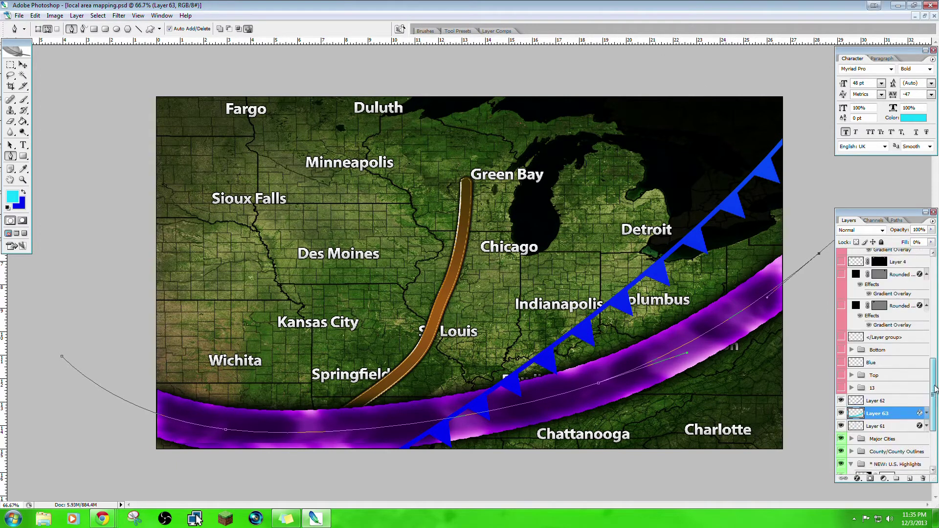
Step: Delete the jet stream, cold front and line layers (61–63) and the leftover curved path
{"action": "left_click", "coordinate": [897, 402]}
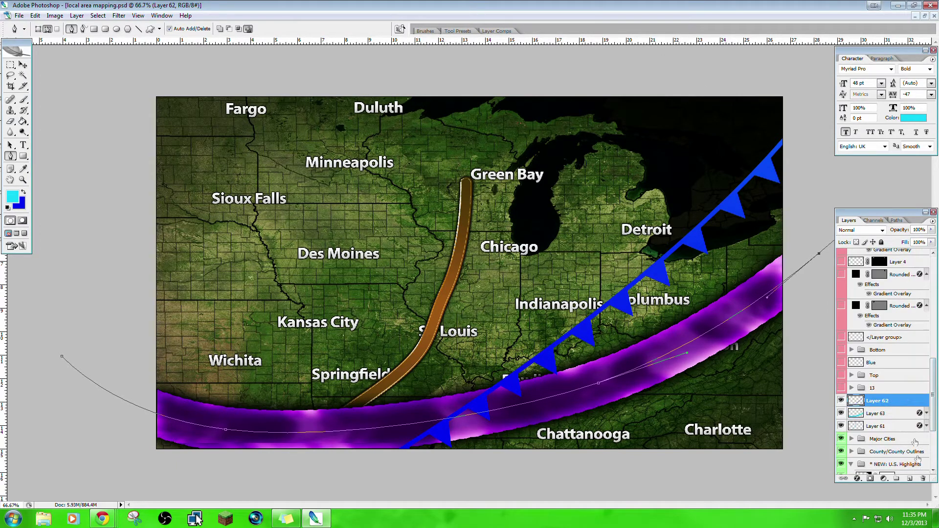
{"action": "left_click", "coordinate": [924, 478]}
{"action": "left_click", "coordinate": [923, 479]}
{"action": "left_click", "coordinate": [924, 479]}
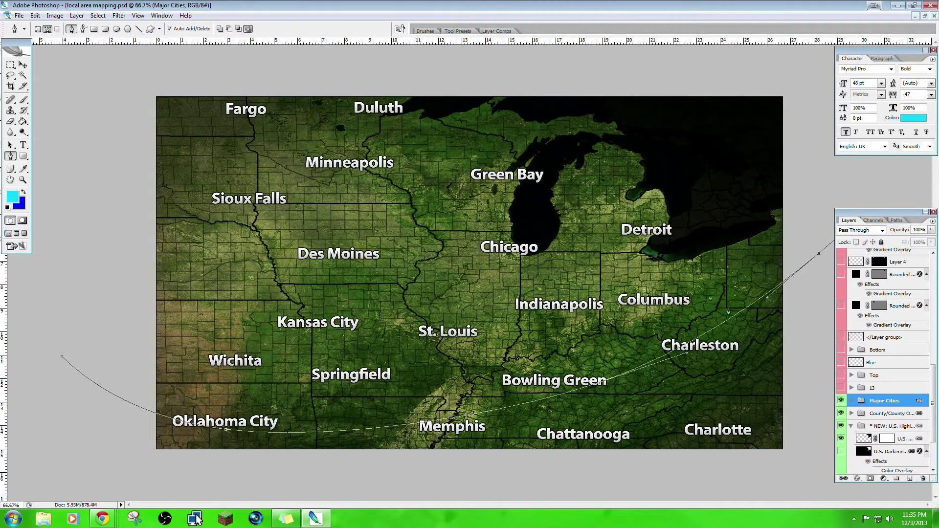
{"action": "right_click", "coordinate": [607, 228]}
{"action": "left_click", "coordinate": [647, 243]}
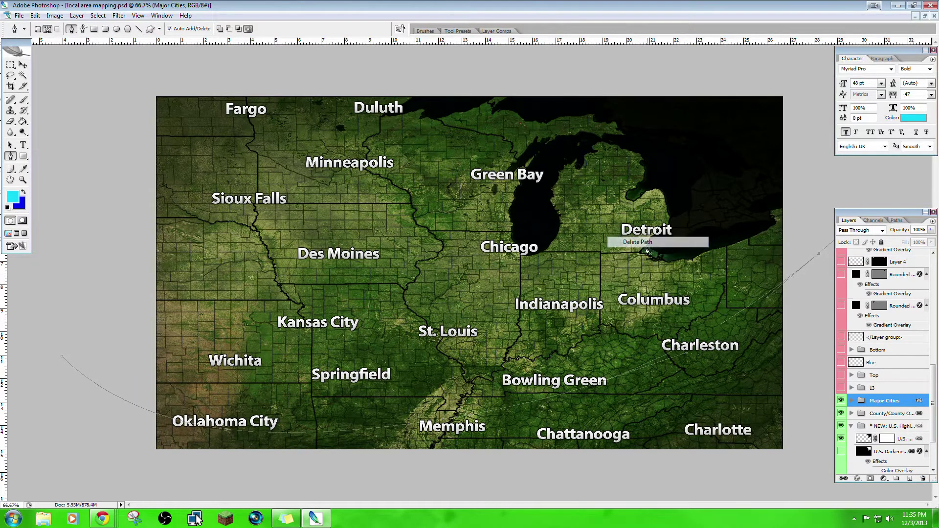
Step: Add a new layer above Major Cities, paint a trial wide cyan band, then undo it
{"action": "left_click", "coordinate": [909, 479]}
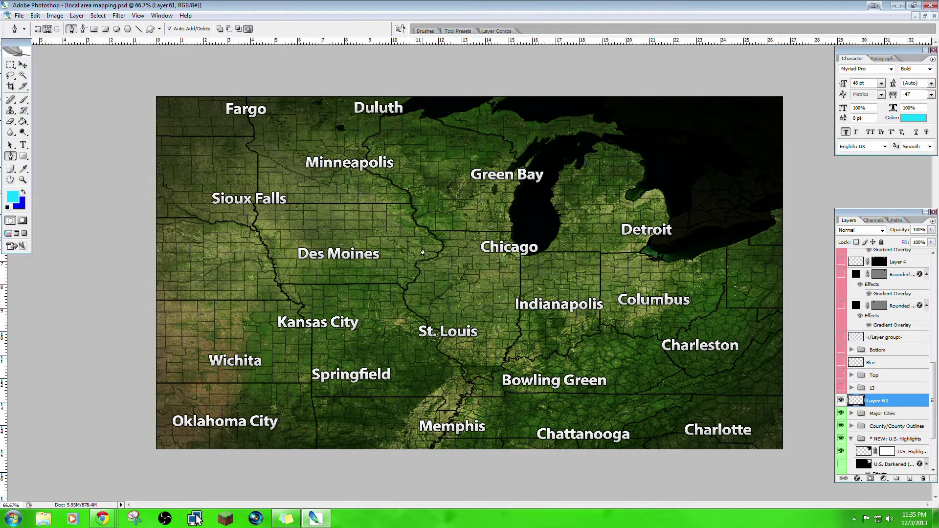
{"action": "left_click", "coordinate": [23, 100]}
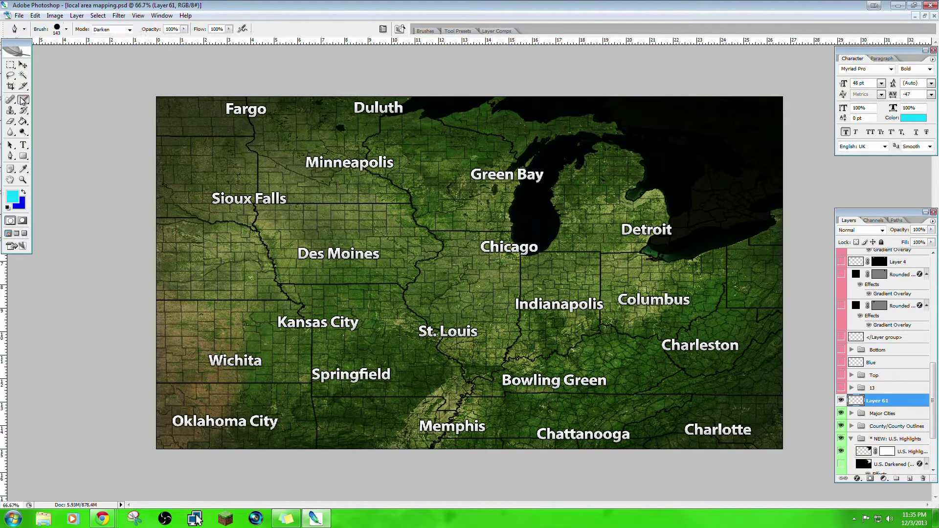
{"action": "left_click", "coordinate": [67, 29]}
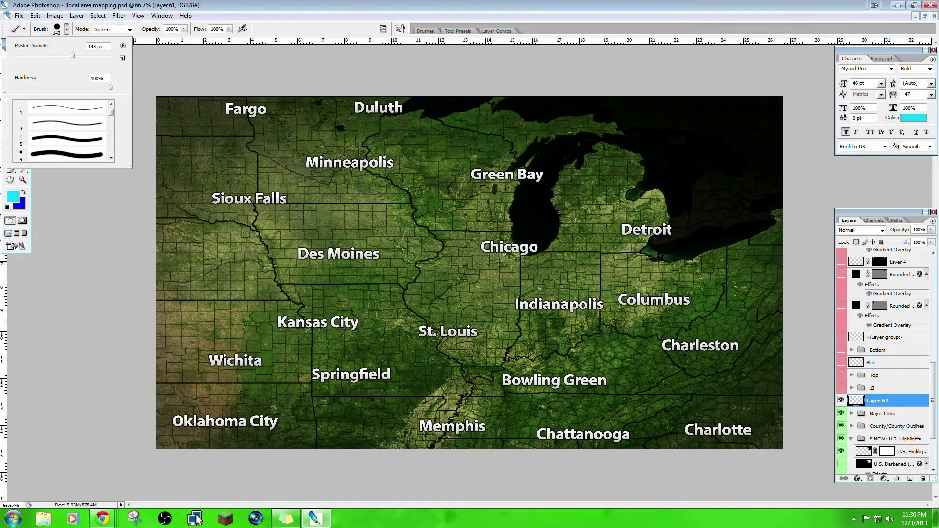
{"action": "left_click", "coordinate": [440, 247]}
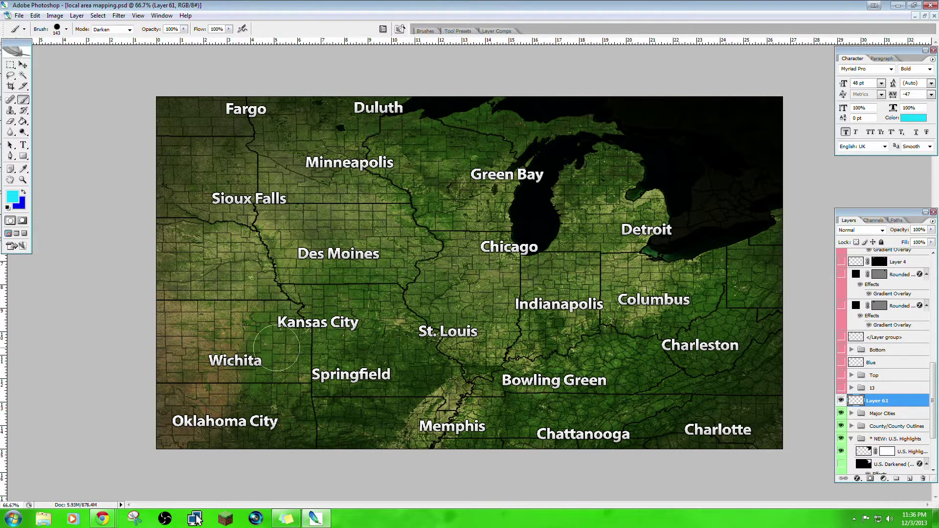
{"action": "mouse_move", "coordinate": [130, 304]}
{"action": "left_mouse_down"}
{"action": "mouse_move", "coordinate": [159, 335]}
{"action": "mouse_move", "coordinate": [271, 395]}
{"action": "mouse_move", "coordinate": [443, 400]}
{"action": "mouse_move", "coordinate": [636, 335]}
{"action": "mouse_move", "coordinate": [821, 201]}
{"action": "left_mouse_up"}
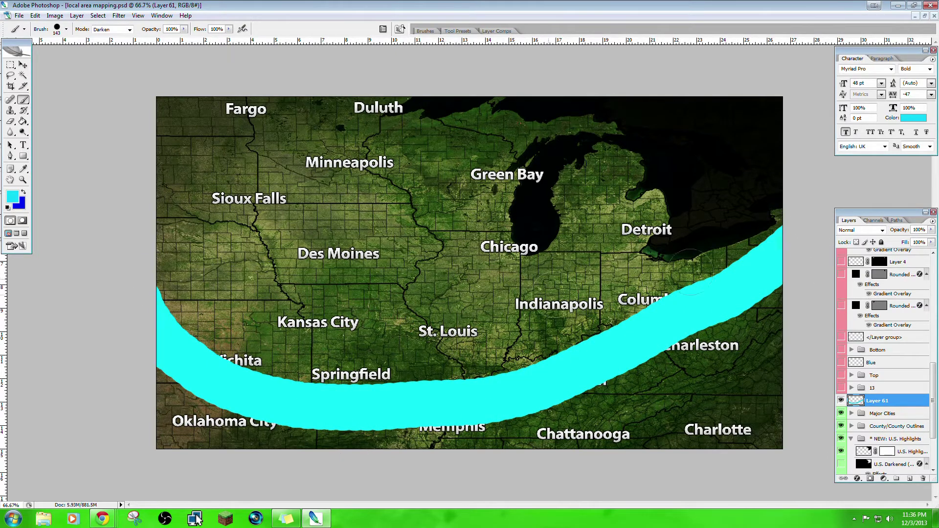
{"action": "left_click", "coordinate": [37, 16]}
{"action": "left_click", "coordinate": [58, 26]}
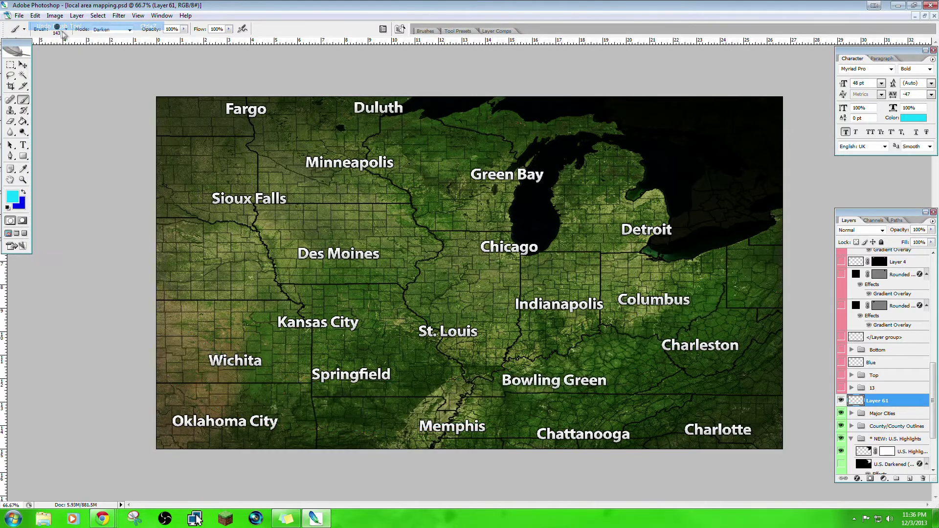
Step: Shrink the brush Master Diameter to 52 px, paint a test cyan line, then undo it
{"action": "left_click", "coordinate": [66, 30]}
{"action": "left_click_drag", "start_coordinate": [84, 59], "coordinate": [41, 60]}
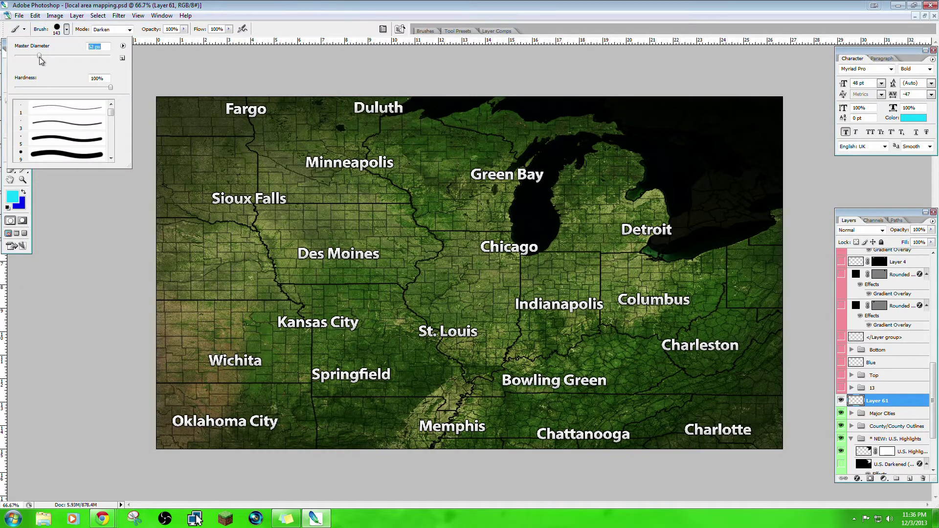
{"action": "mouse_move", "coordinate": [459, 195]}
{"action": "left_mouse_down"}
{"action": "mouse_move", "coordinate": [433, 345]}
{"action": "mouse_move", "coordinate": [405, 401]}
{"action": "left_mouse_up"}
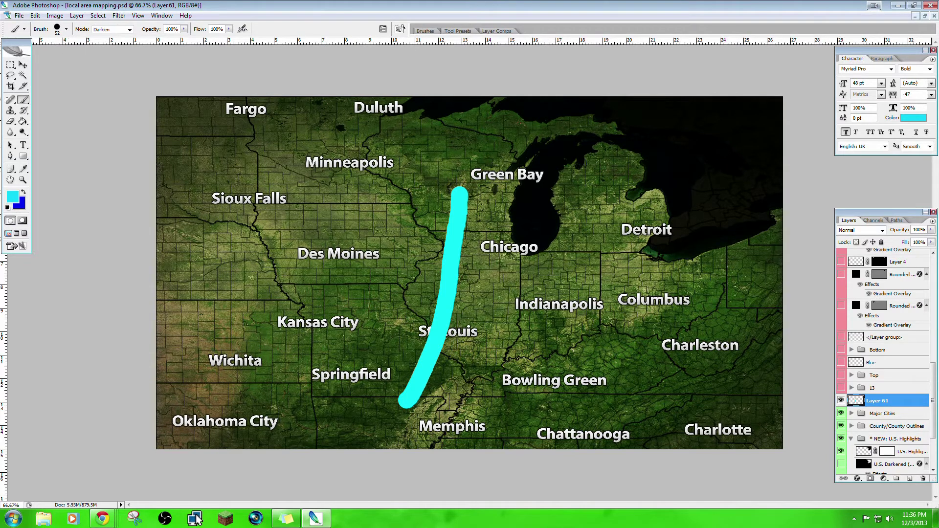
{"action": "left_click", "coordinate": [35, 15]}
{"action": "left_click", "coordinate": [47, 23]}
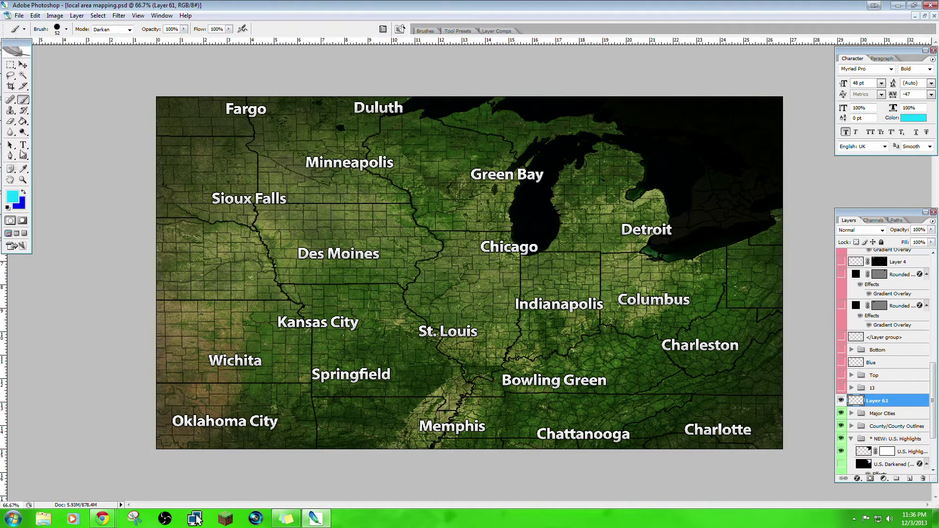
{"action": "left_click", "coordinate": [12, 156]}
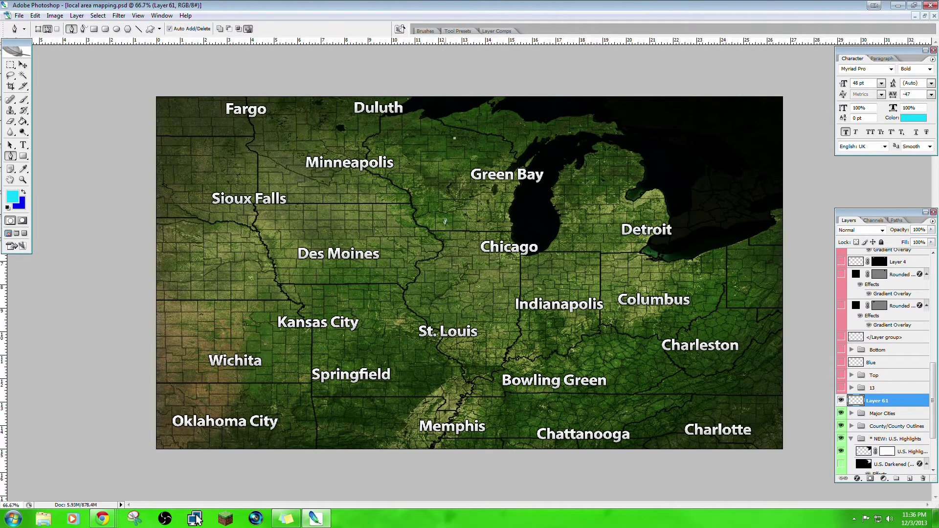
Step: Draw a curved Pen path from above Green Bay past St. Louis and Springfield off the map's bottom
{"action": "left_click_drag", "start_coordinate": [442, 229], "coordinate": [423, 258]}
{"action": "left_click_drag", "start_coordinate": [395, 356], "coordinate": [383, 385]}
{"action": "key", "text": "ctrl+z"}
{"action": "left_click_drag", "start_coordinate": [367, 337], "coordinate": [333, 379]}
{"action": "key", "text": "ctrl+z"}
{"action": "key", "text": "ctrl+z"}
{"action": "left_click_drag", "start_coordinate": [444, 249], "coordinate": [423, 307]}
{"action": "left_click_drag", "start_coordinate": [376, 390], "coordinate": [349, 425]}
{"action": "left_click_drag", "start_coordinate": [294, 466], "coordinate": [278, 478]}
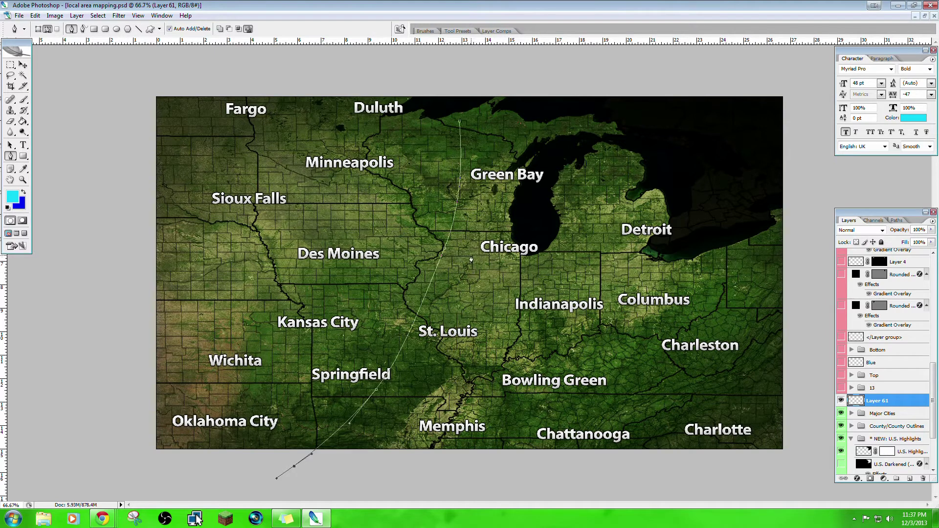
Step: Stroke the curved path with the cyan brush to form a thick line
{"action": "right_click", "coordinate": [473, 270]}
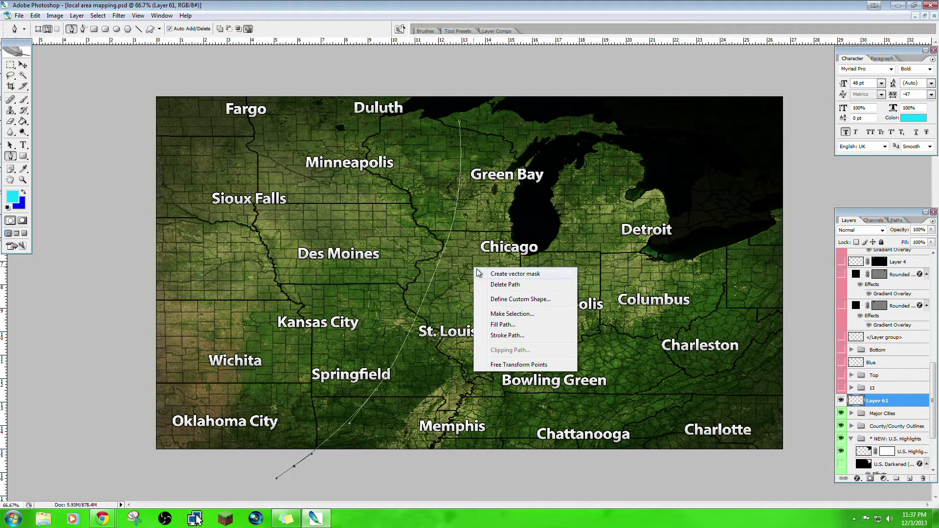
{"action": "left_click", "coordinate": [516, 335]}
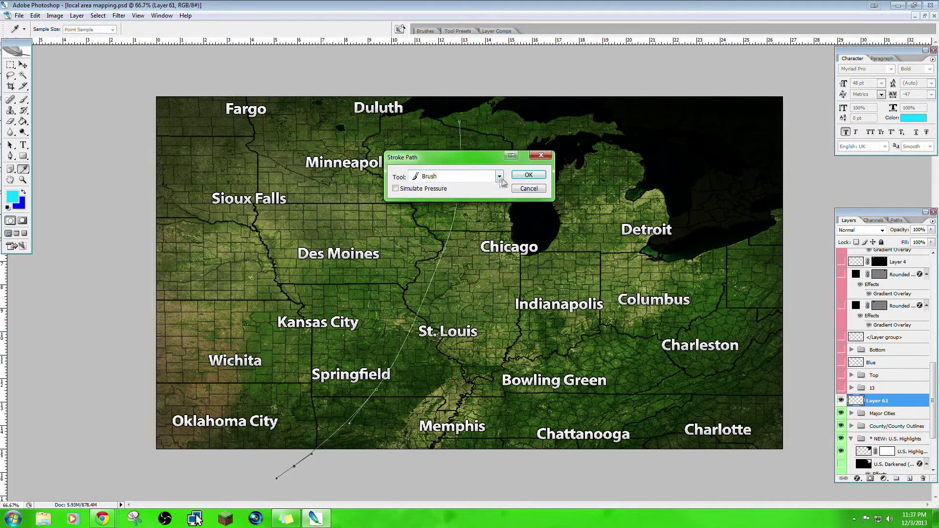
{"action": "left_click", "coordinate": [519, 177]}
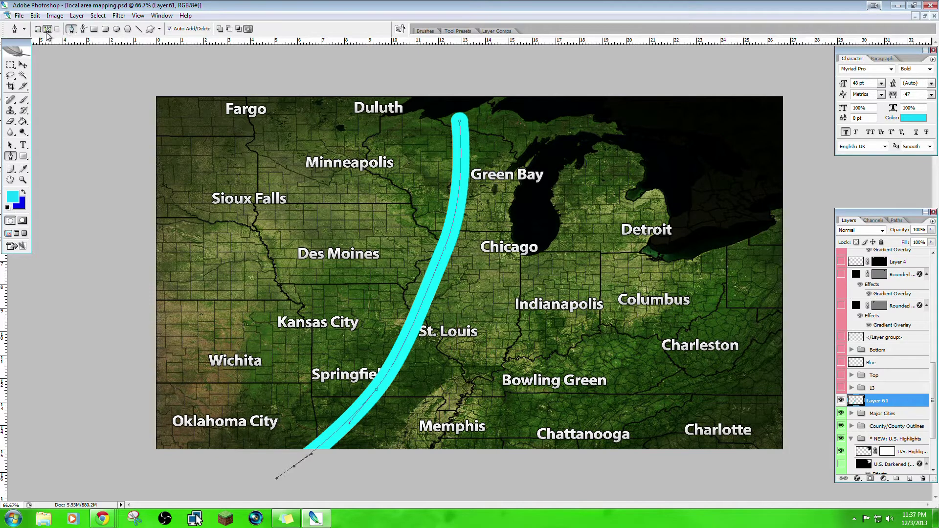
{"action": "left_click", "coordinate": [80, 29]}
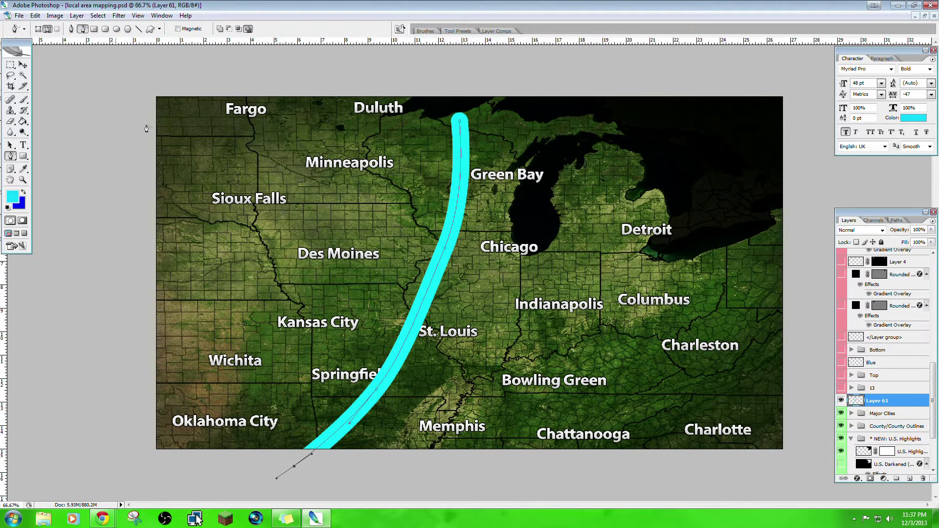
{"action": "mouse_move", "coordinate": [310, 163]}
{"action": "left_mouse_down"}
{"action": "mouse_move", "coordinate": [261, 328]}
{"action": "mouse_move", "coordinate": [395, 245]}
{"action": "mouse_move", "coordinate": [393, 203]}
{"action": "left_mouse_up"}
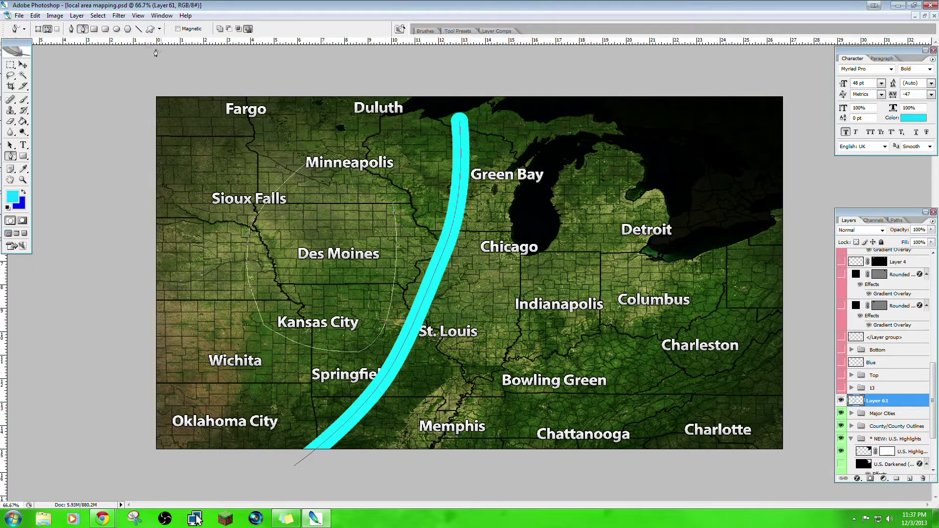
{"action": "left_click", "coordinate": [35, 16]}
{"action": "left_click", "coordinate": [46, 21]}
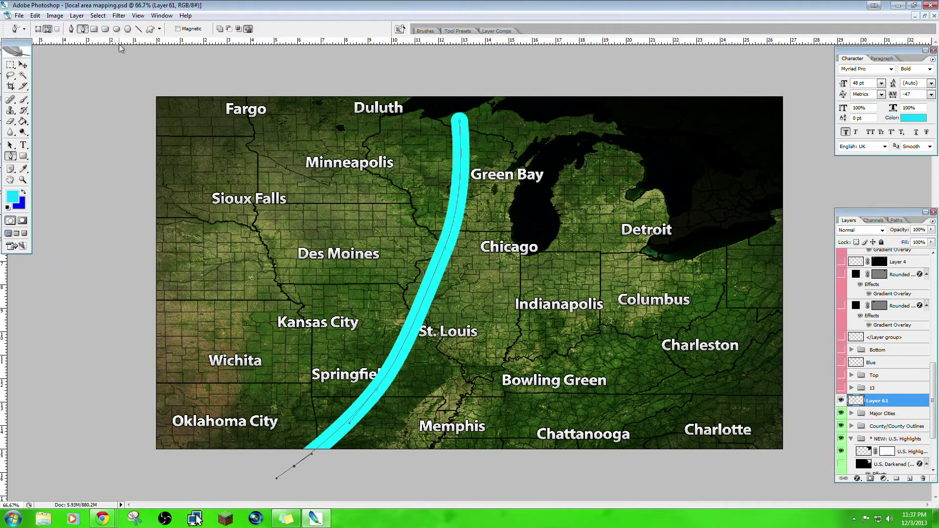
{"action": "left_click", "coordinate": [248, 29]}
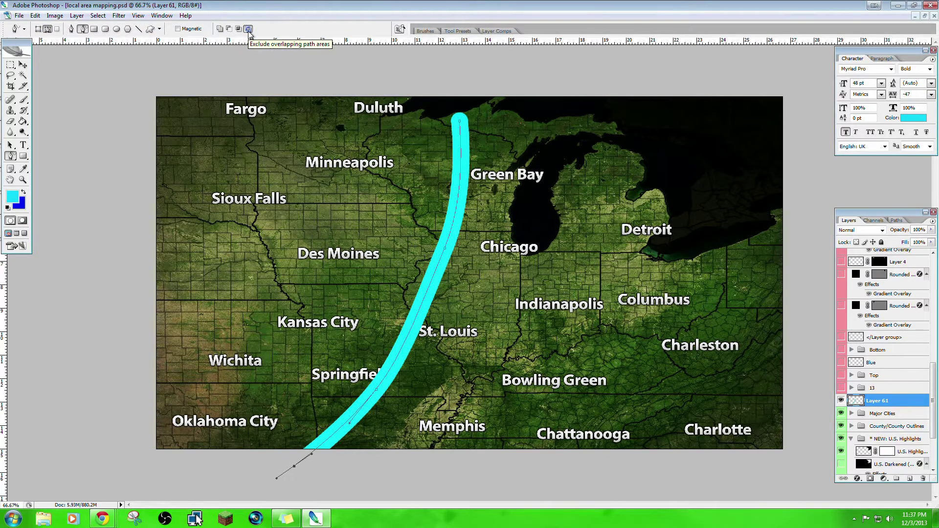
{"action": "left_click", "coordinate": [41, 30]}
{"action": "mouse_move", "coordinate": [215, 136]}
{"action": "left_mouse_down"}
{"action": "mouse_move", "coordinate": [217, 264]}
{"action": "mouse_move", "coordinate": [324, 296]}
{"action": "mouse_move", "coordinate": [364, 208]}
{"action": "left_mouse_up"}
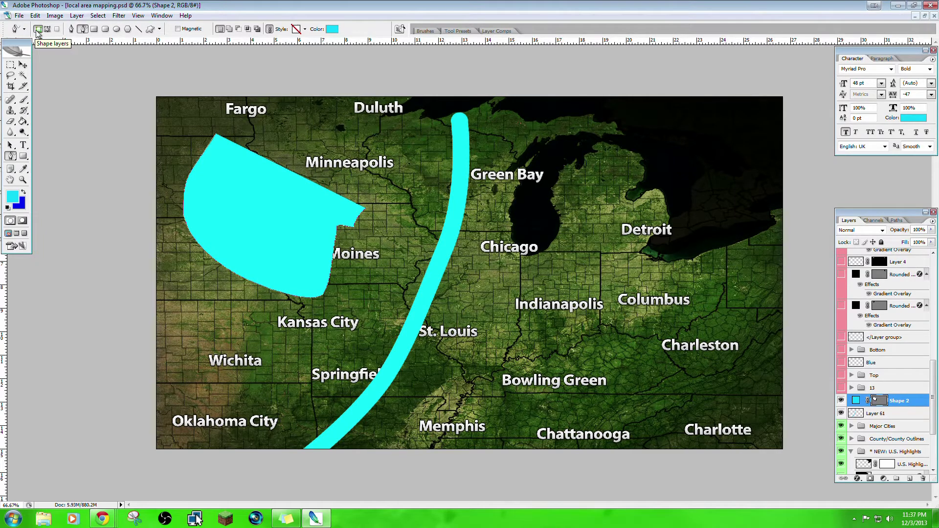
{"action": "left_click", "coordinate": [47, 29]}
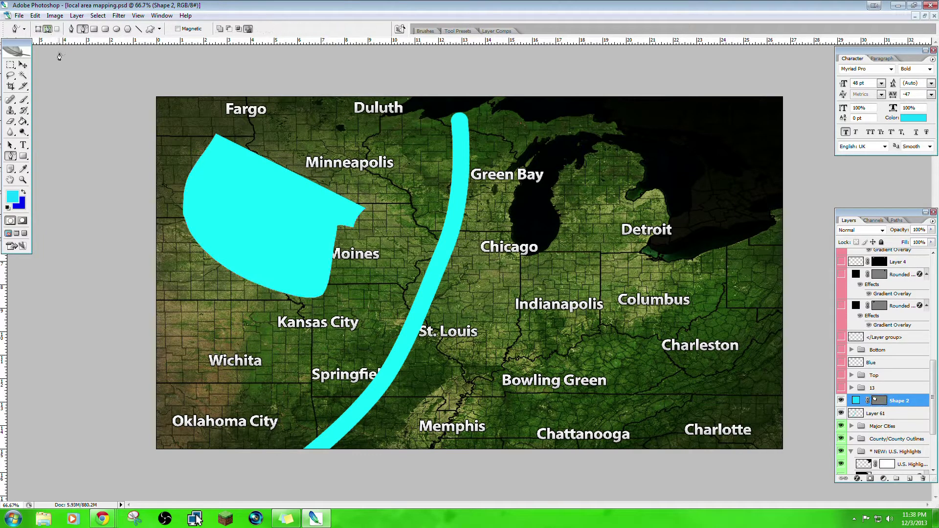
{"action": "left_click", "coordinate": [35, 15]}
{"action": "left_click", "coordinate": [48, 32]}
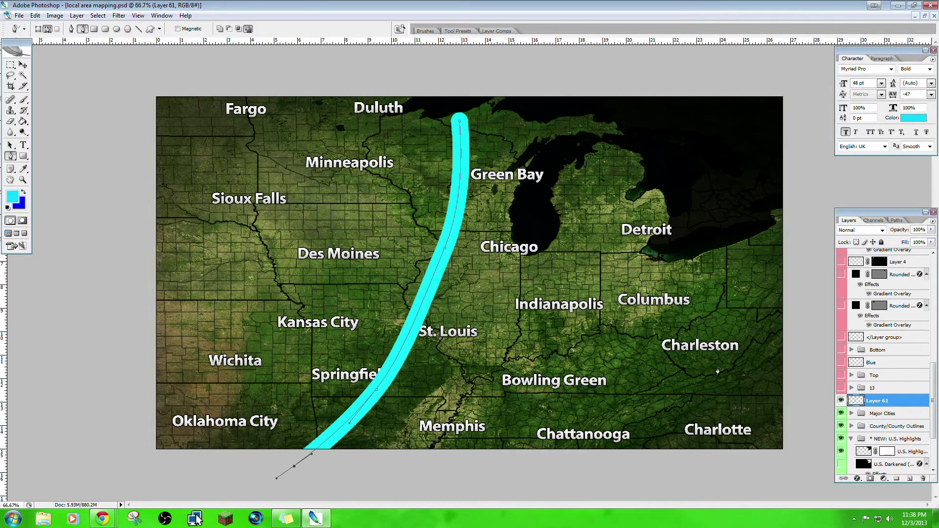
Step: Open Layer 61's Layer Style dialog, turn off the trial red Stroke, and show the preset Styles
{"action": "left_click", "coordinate": [857, 478]}
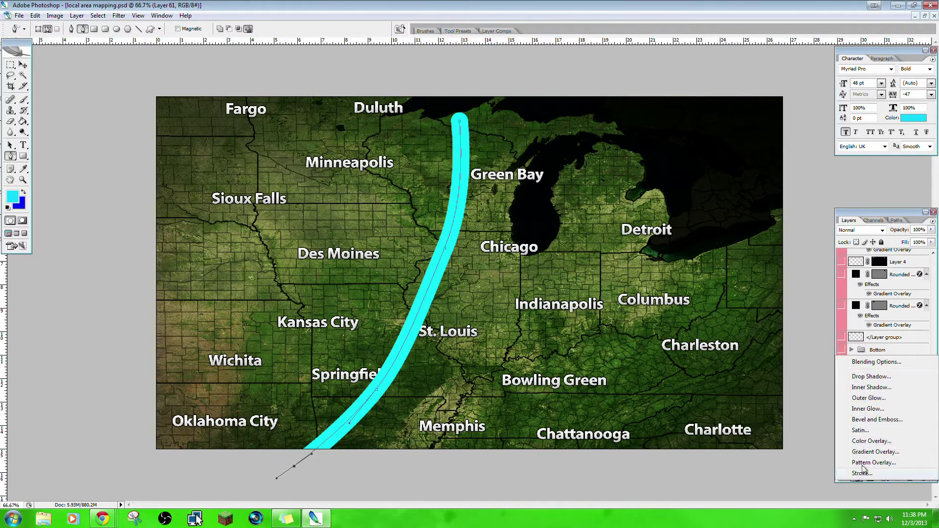
{"action": "left_click", "coordinate": [853, 362]}
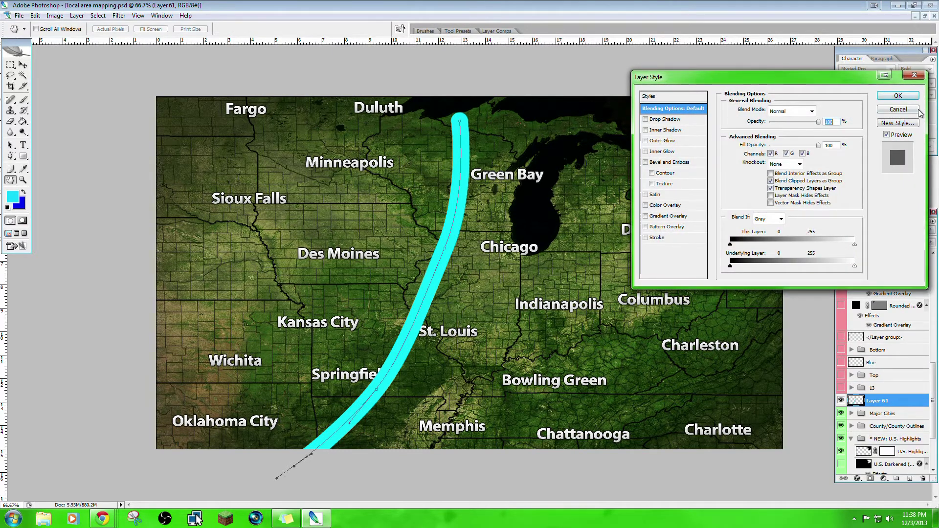
{"action": "left_click", "coordinate": [898, 109]}
{"action": "left_click", "coordinate": [856, 479]}
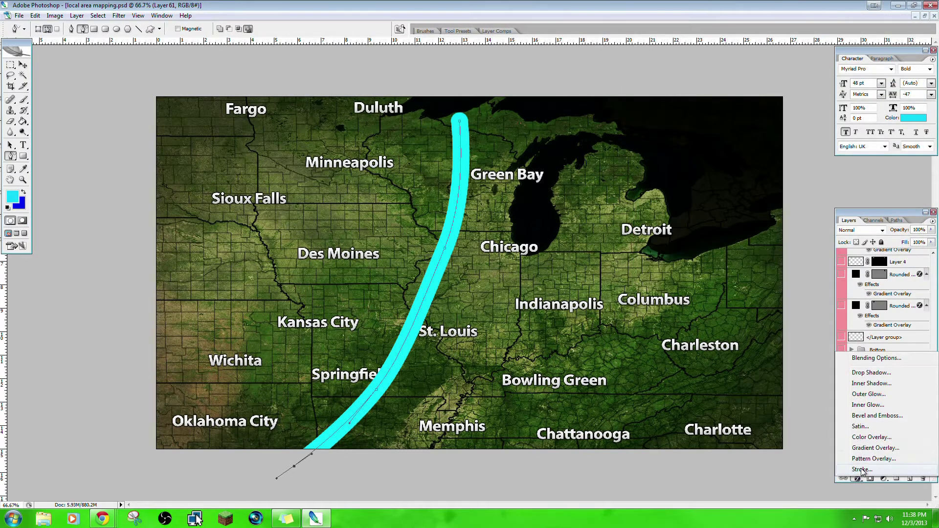
{"action": "left_click", "coordinate": [860, 477]}
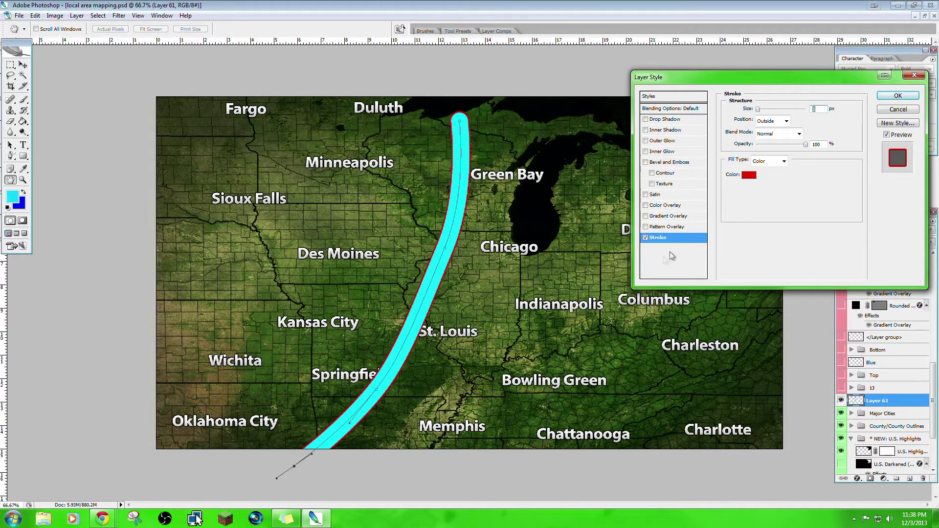
{"action": "left_click", "coordinate": [645, 238]}
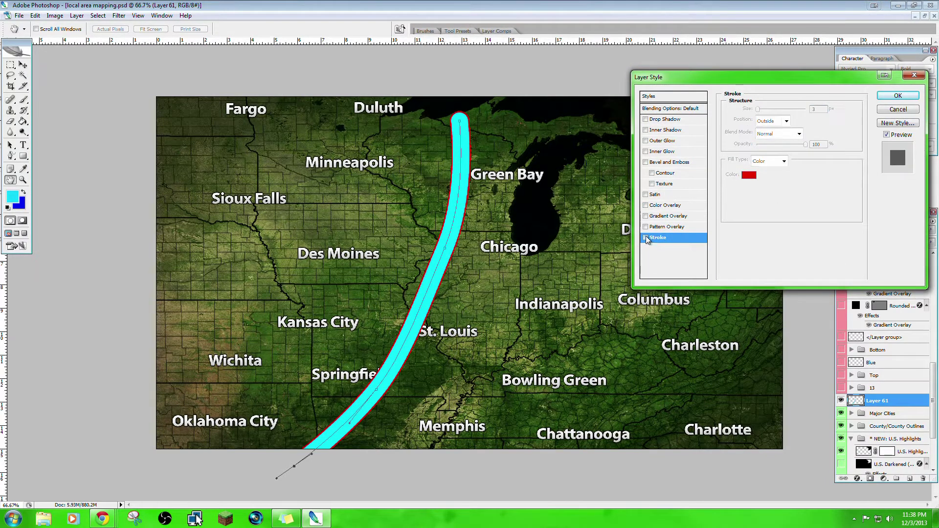
{"action": "left_click", "coordinate": [675, 97]}
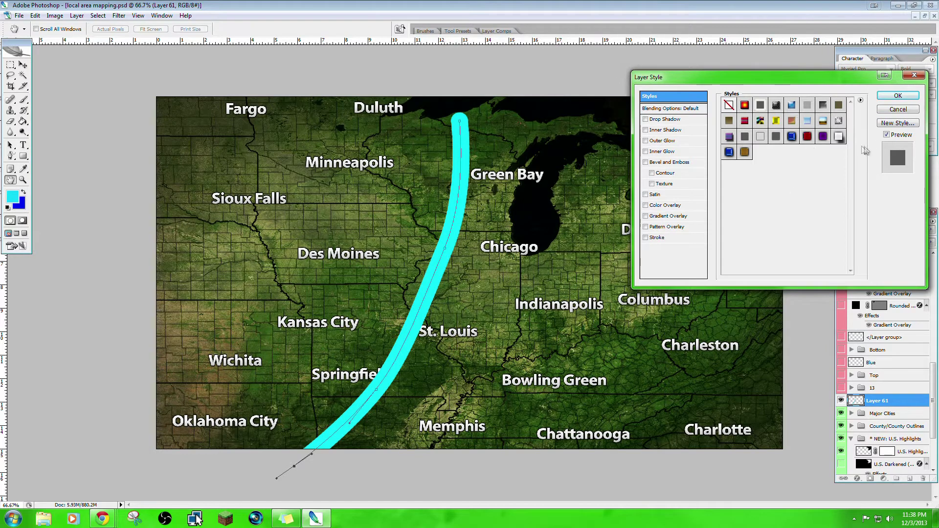
Step: Apply the glossy blue preset style to Layer 61 and delete the path outline
{"action": "left_click", "coordinate": [821, 136]}
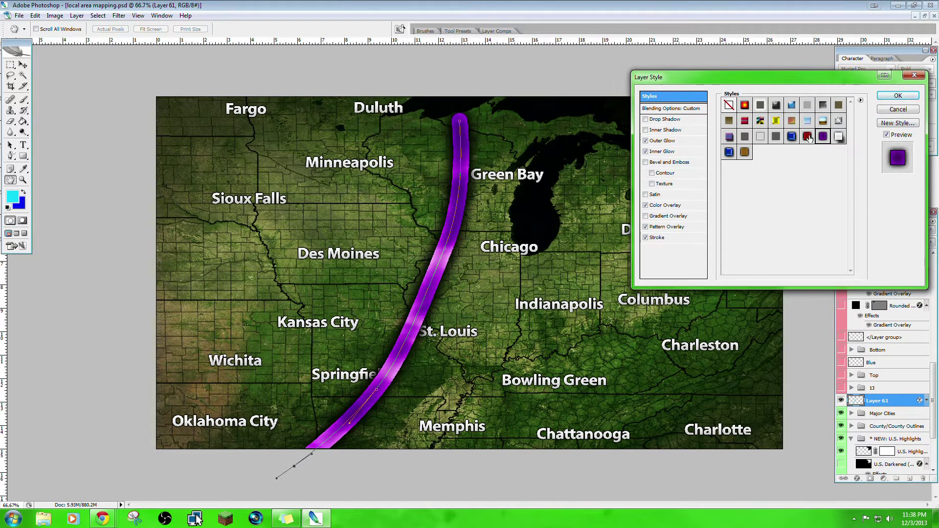
{"action": "left_click", "coordinate": [809, 137]}
{"action": "left_click", "coordinate": [792, 138]}
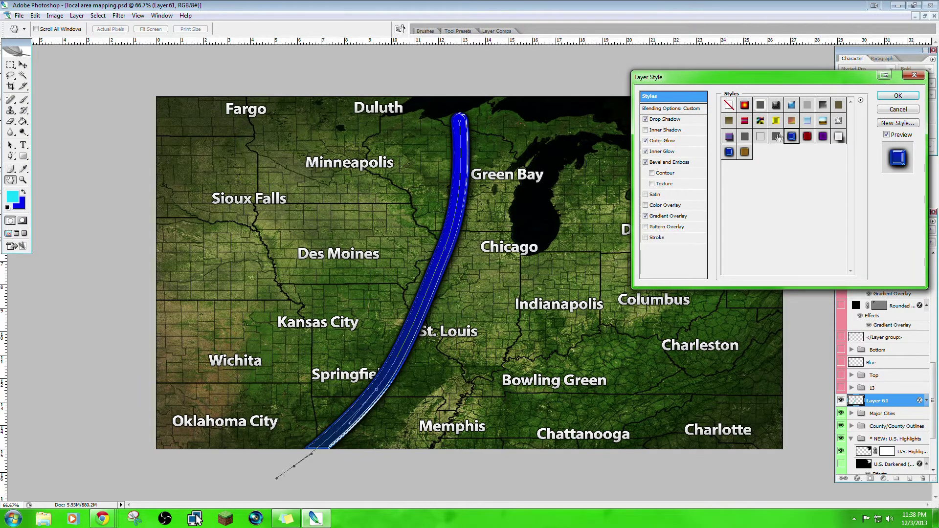
{"action": "left_click", "coordinate": [744, 152]}
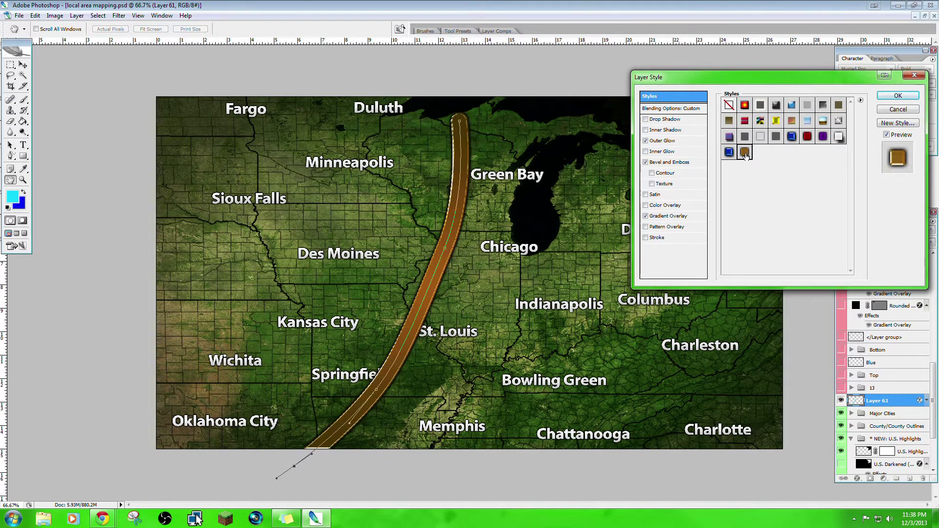
{"action": "left_click", "coordinate": [792, 137]}
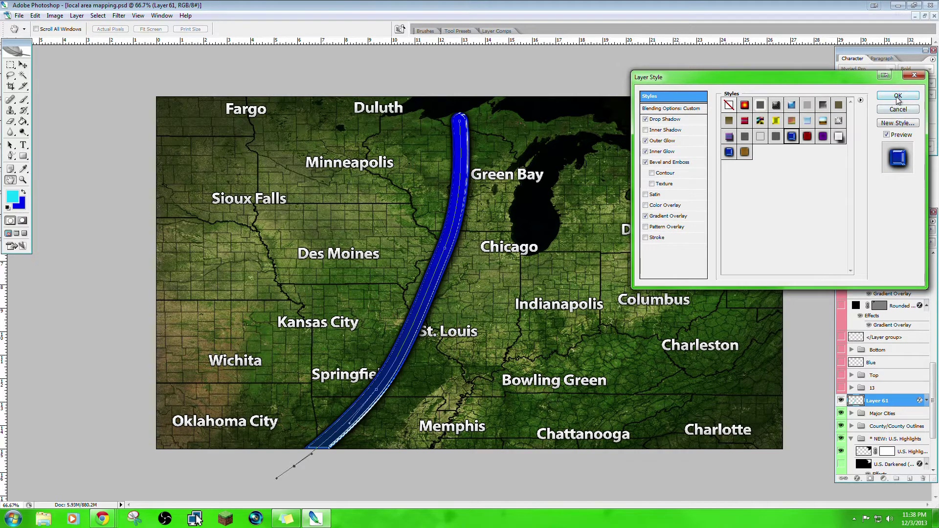
{"action": "left_click", "coordinate": [897, 97]}
{"action": "right_click", "coordinate": [452, 233]}
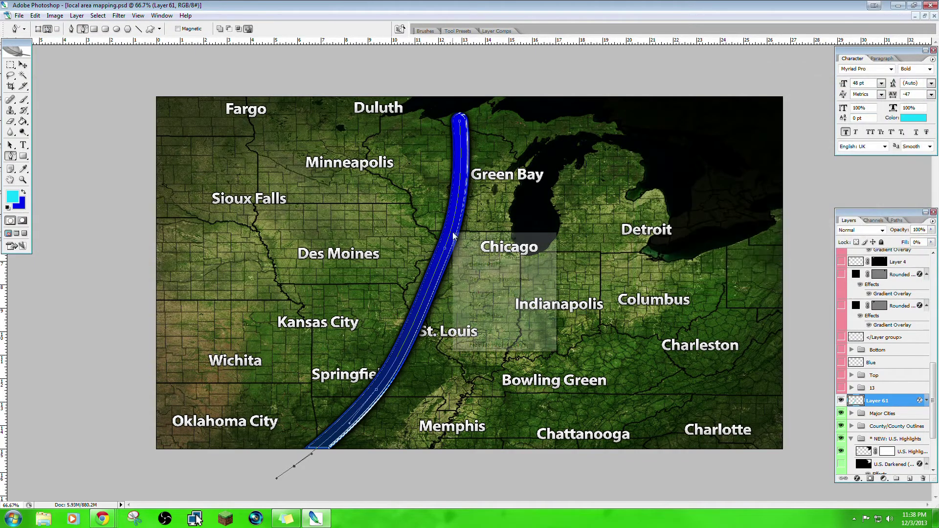
{"action": "left_click", "coordinate": [484, 264]}
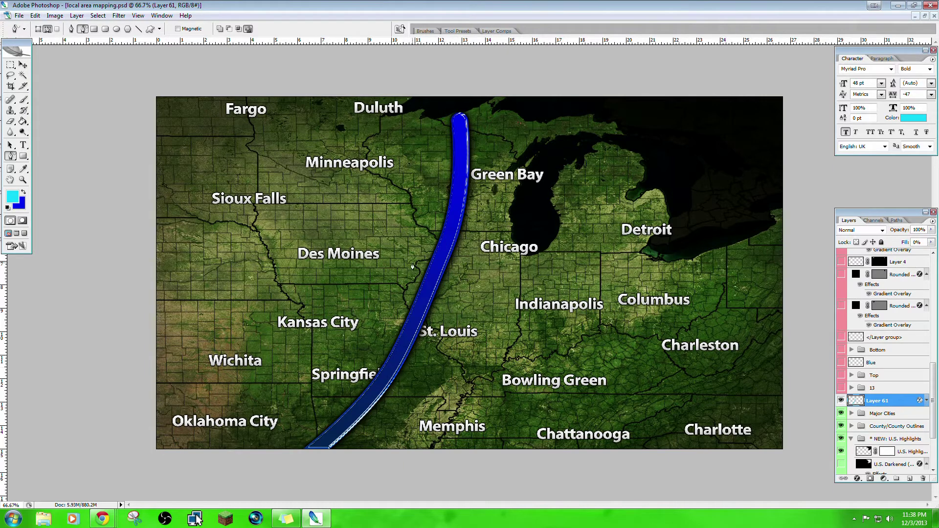
Step: Browse File > Open to WxMap (HD) 3.3 > WxMap Image Pack > PS Styles, then cancel
{"action": "left_click", "coordinate": [19, 15]}
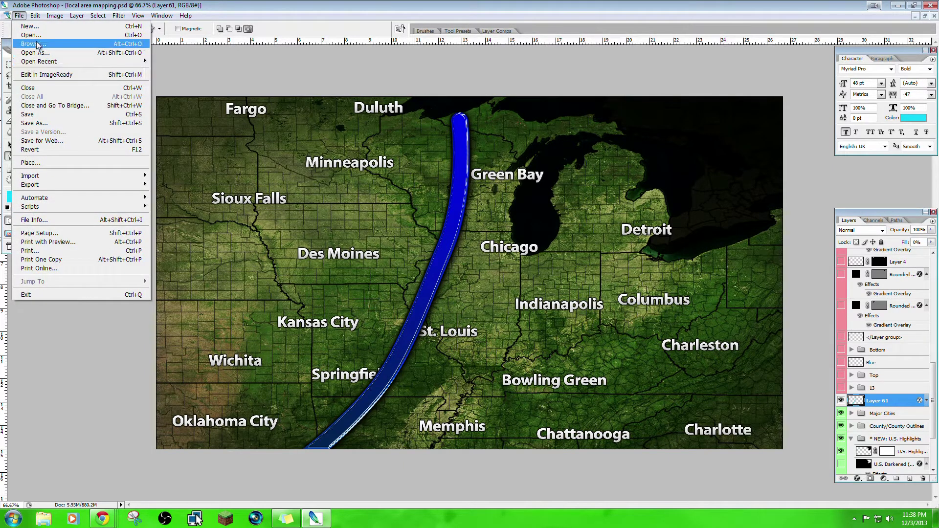
{"action": "left_click", "coordinate": [39, 36]}
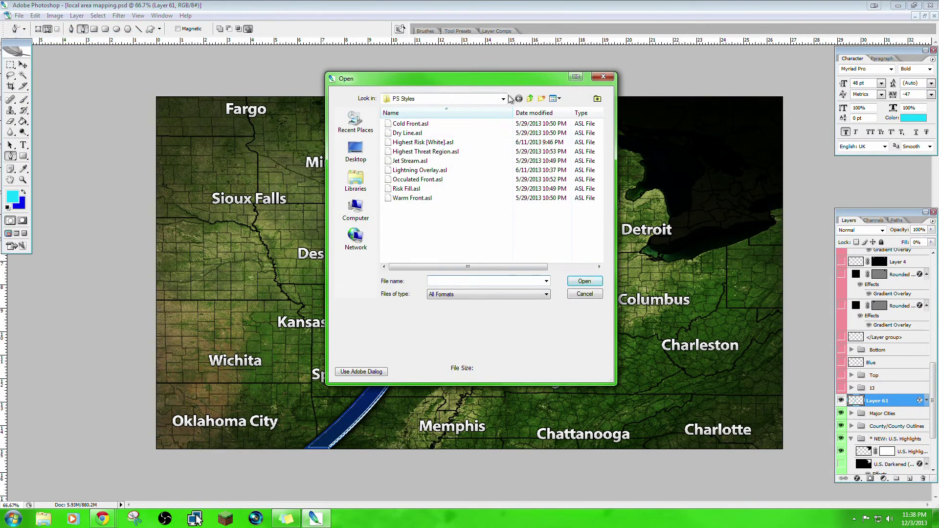
{"action": "left_click", "coordinate": [531, 98]}
{"action": "left_click", "coordinate": [530, 99]}
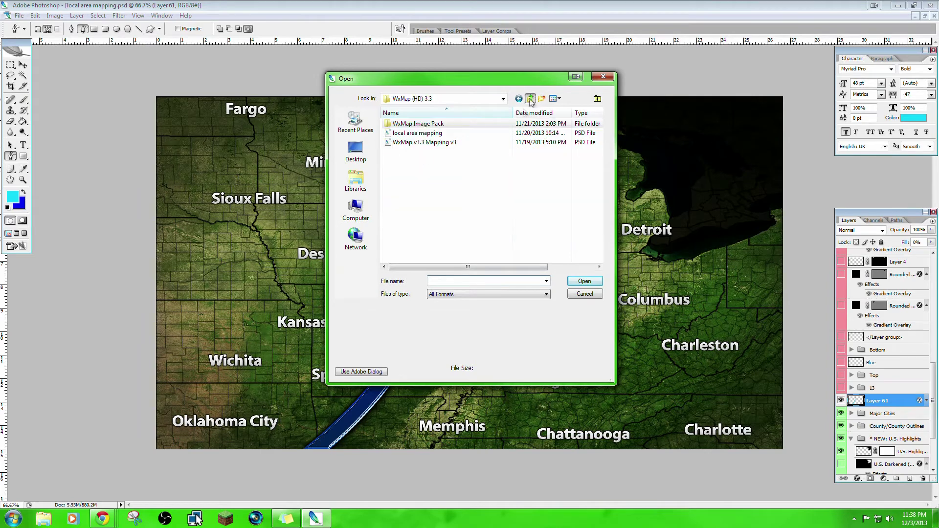
{"action": "double_click", "coordinate": [424, 124]}
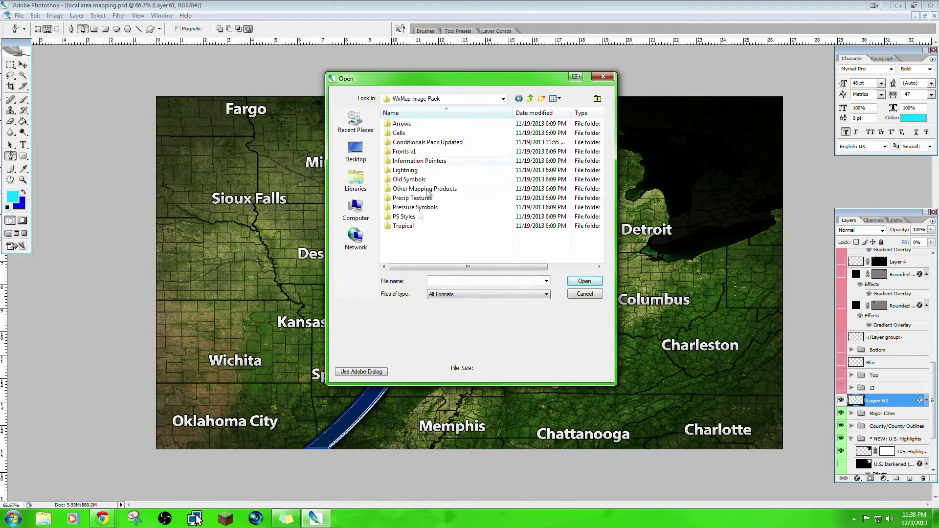
{"action": "double_click", "coordinate": [431, 217]}
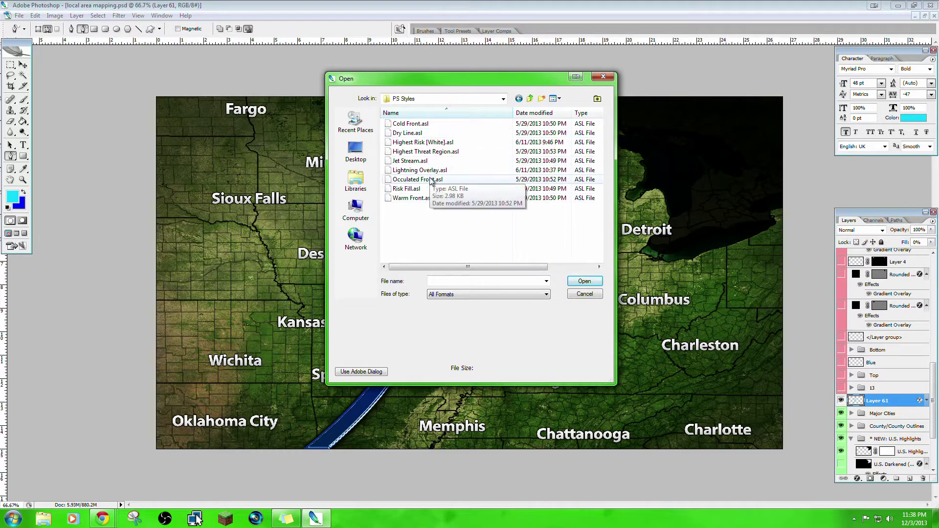
{"action": "left_click", "coordinate": [584, 294]}
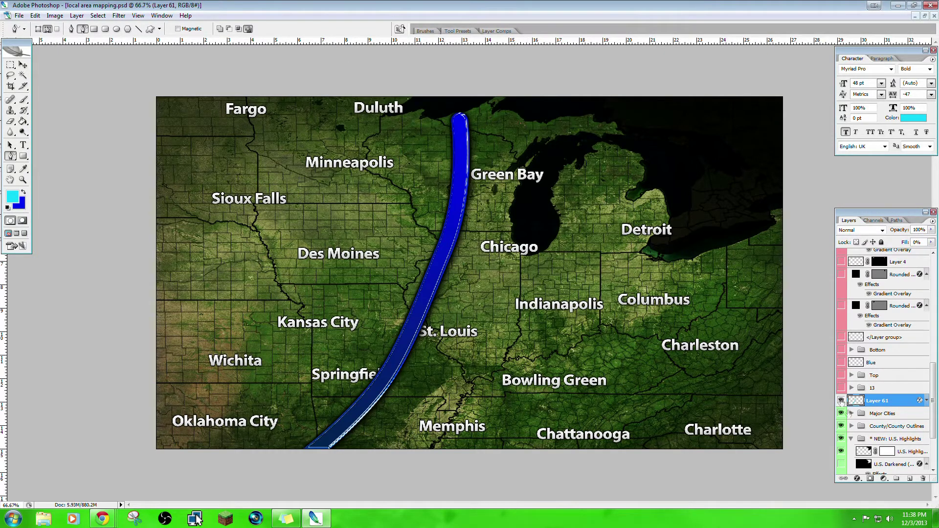
Step: Preview the red and purple presets, then give the Duluth–St. Louis band the brown preset style
{"action": "left_click", "coordinate": [858, 480]}
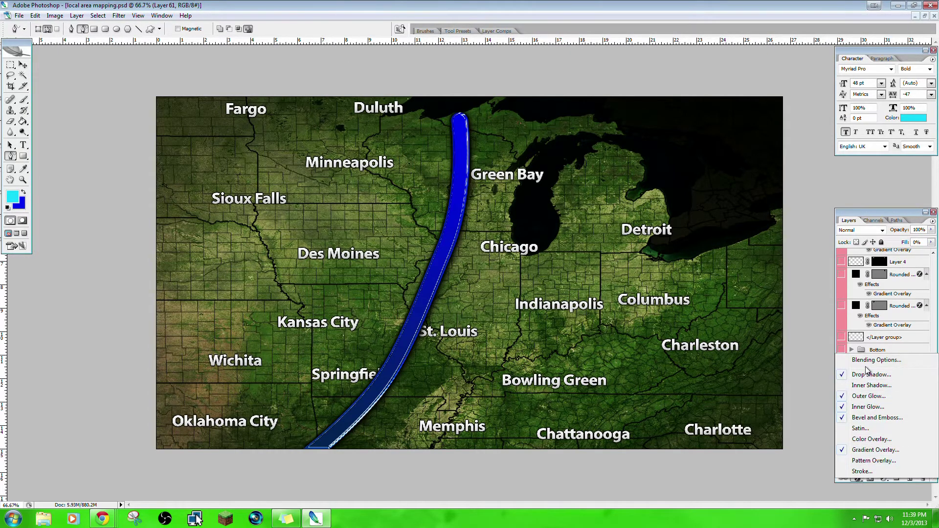
{"action": "left_click", "coordinate": [870, 442]}
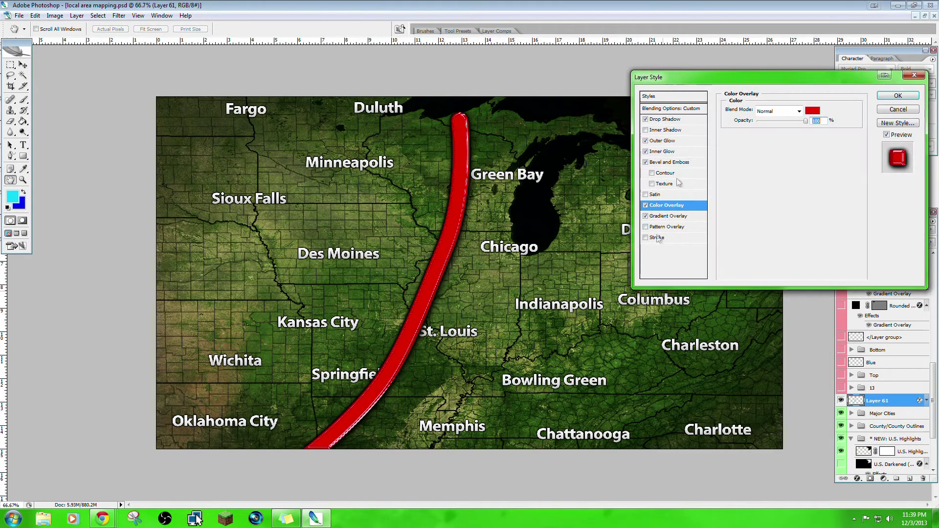
{"action": "left_click", "coordinate": [683, 97]}
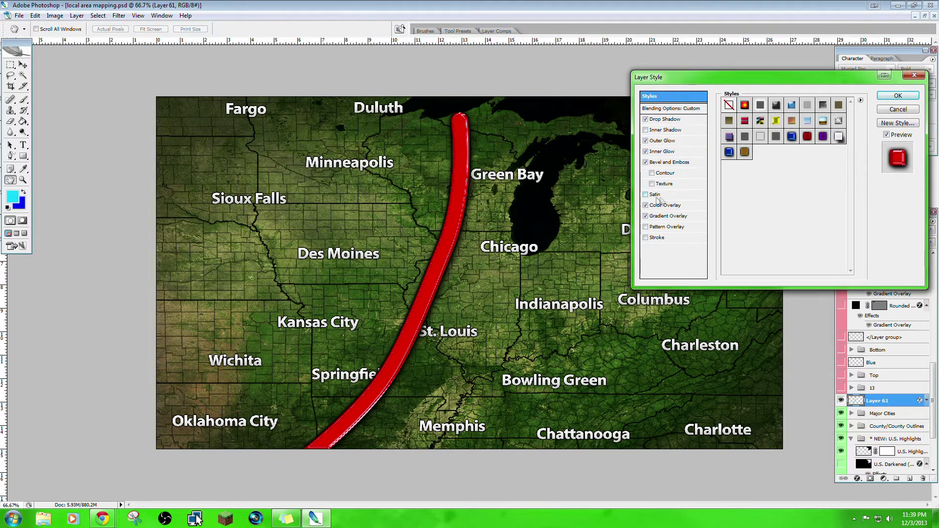
{"action": "left_click", "coordinate": [646, 205]}
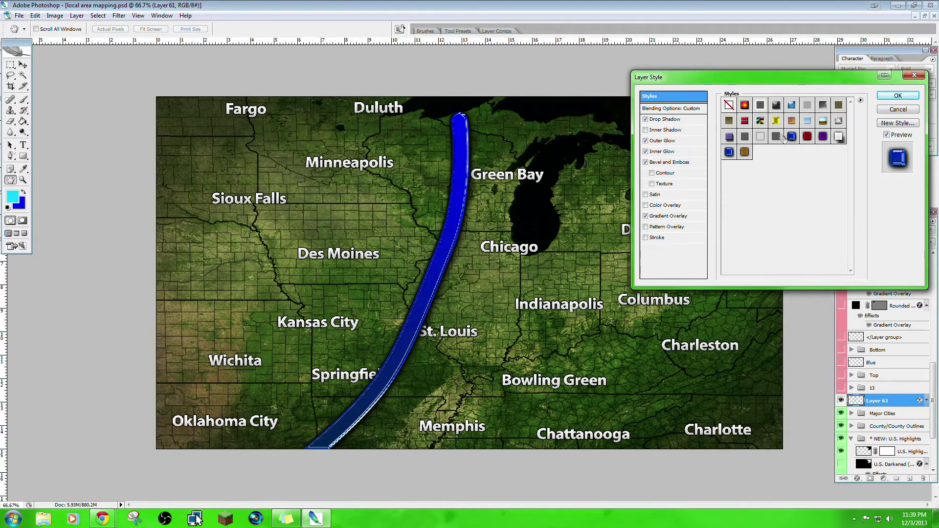
{"action": "left_click", "coordinate": [807, 137]}
{"action": "left_click", "coordinate": [822, 137]}
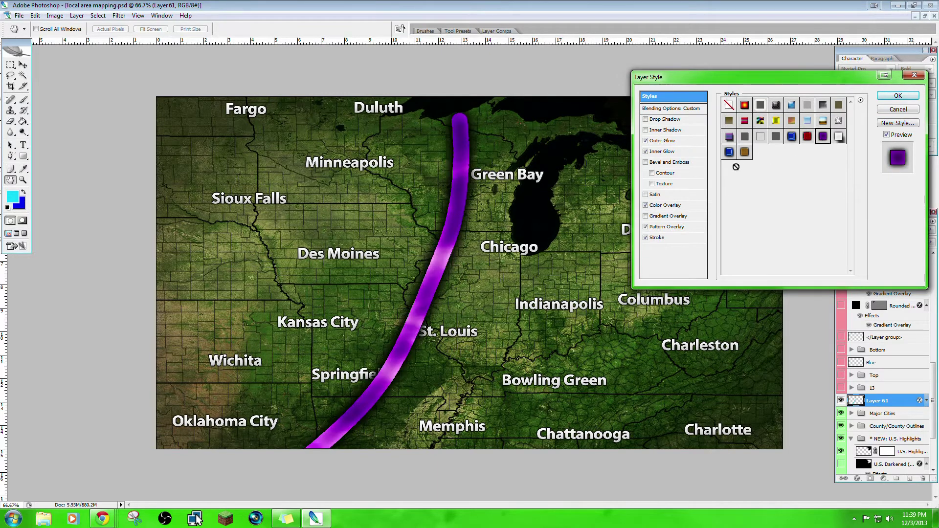
{"action": "left_click", "coordinate": [728, 152]}
{"action": "left_click", "coordinate": [744, 153]}
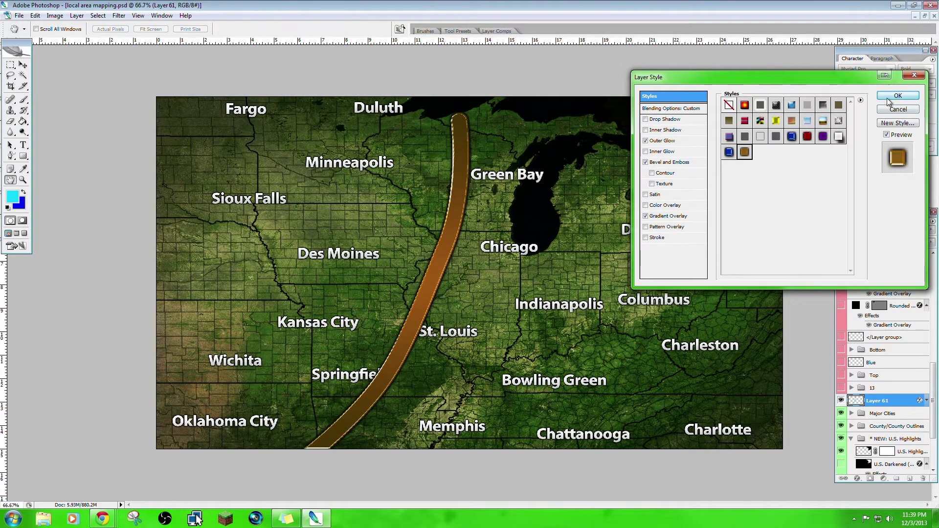
{"action": "left_click", "coordinate": [893, 97]}
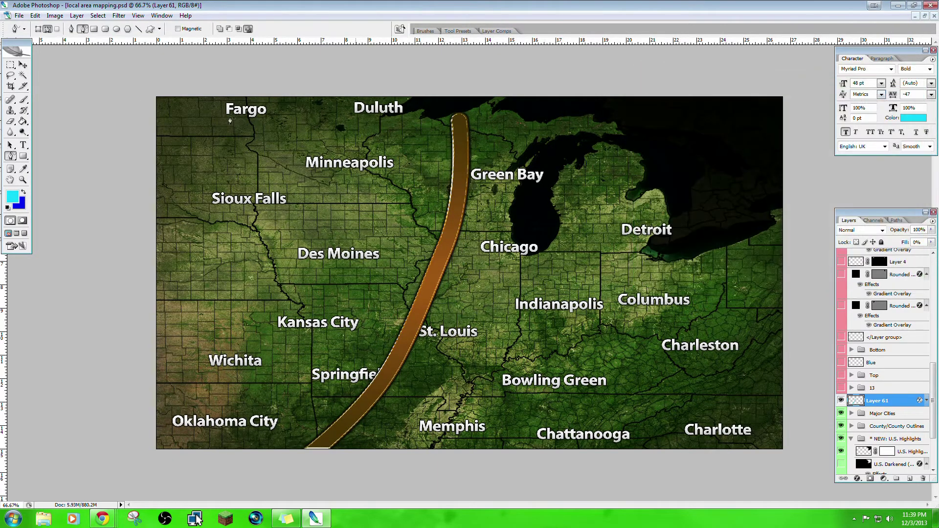
Step: Add an empty Layer 62 above the band and set the brush to 120 px
{"action": "left_click", "coordinate": [909, 478]}
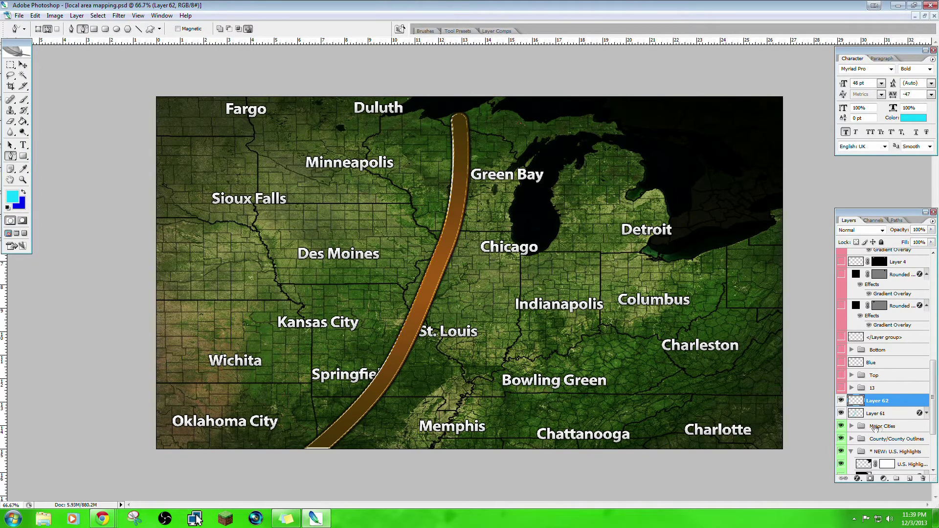
{"action": "left_click", "coordinate": [23, 99]}
{"action": "left_click", "coordinate": [66, 32]}
{"action": "mouse_move", "coordinate": [69, 55]}
{"action": "left_mouse_down"}
{"action": "mouse_move", "coordinate": [43, 59]}
{"action": "mouse_move", "coordinate": [74, 60]}
{"action": "left_mouse_up"}
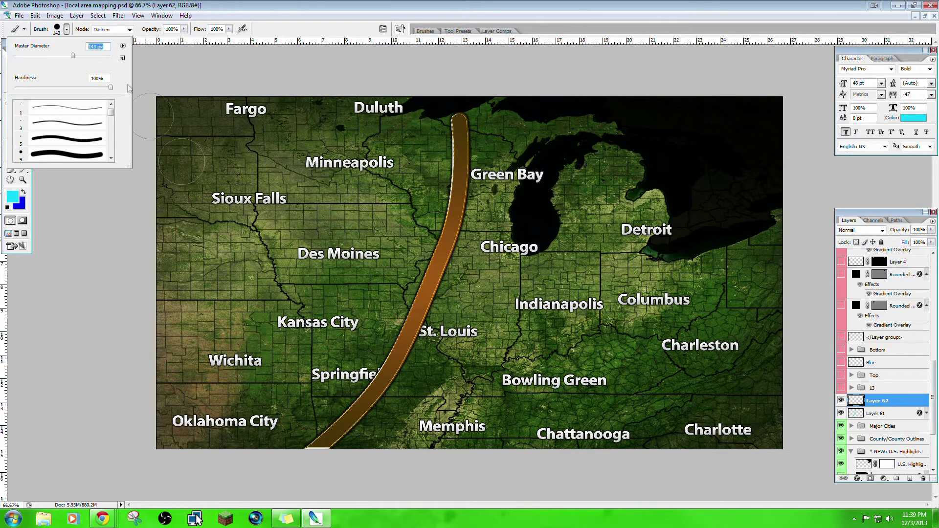
{"action": "left_click", "coordinate": [68, 29]}
Step: Paint a cyan arc across the map, then undo it
{"action": "mouse_move", "coordinate": [147, 306]}
{"action": "left_mouse_down"}
{"action": "mouse_move", "coordinate": [134, 282]}
{"action": "mouse_move", "coordinate": [440, 431]}
{"action": "mouse_move", "coordinate": [665, 369]}
{"action": "mouse_move", "coordinate": [831, 215]}
{"action": "left_mouse_up"}
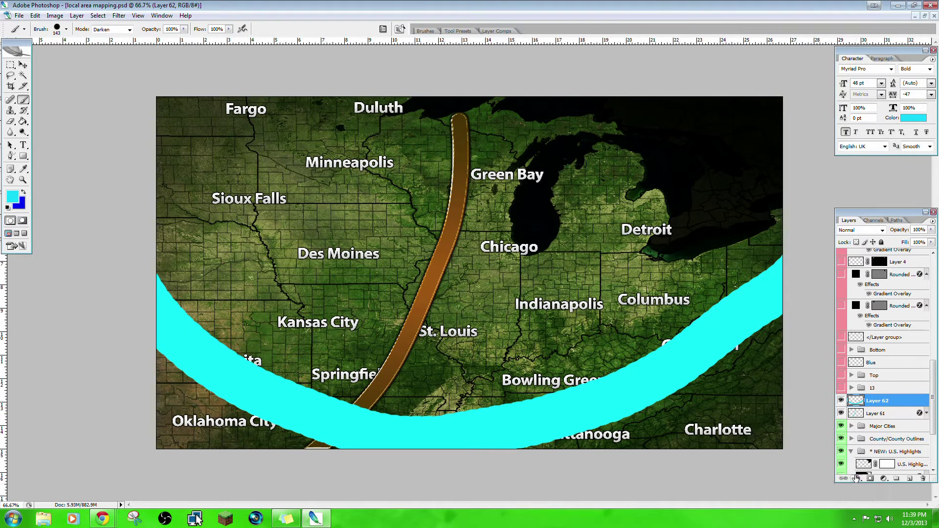
{"action": "left_click", "coordinate": [35, 15]}
{"action": "left_click", "coordinate": [53, 21]}
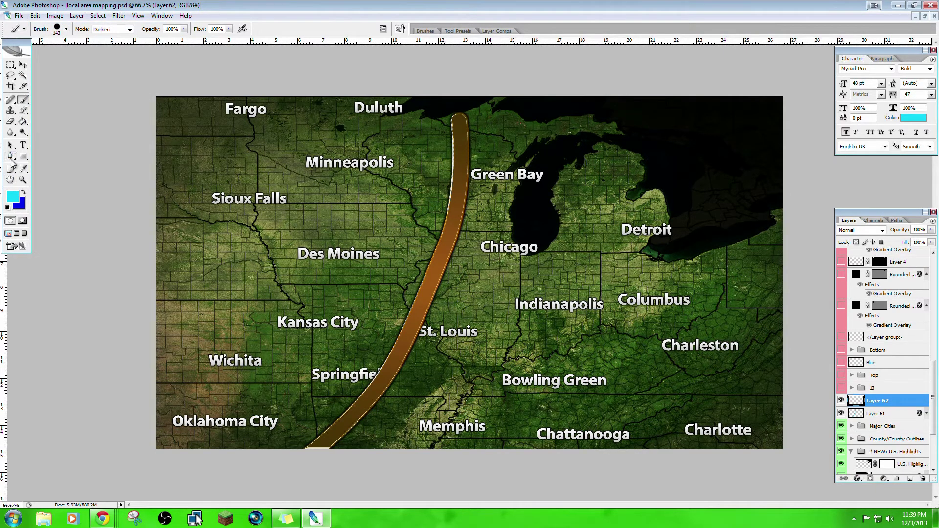
{"action": "left_click", "coordinate": [10, 155]}
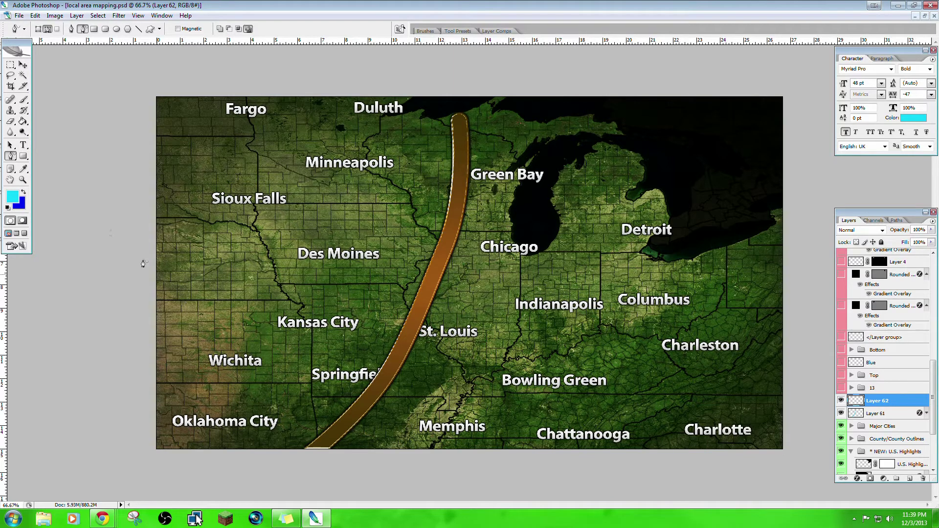
Step: Discard a freehand path attempt and set the pen to draw paths point by point
{"action": "left_click_drag", "start_coordinate": [659, 333], "coordinate": [493, 255]}
{"action": "left_click", "coordinate": [71, 28]}
{"action": "left_click", "coordinate": [36, 15]}
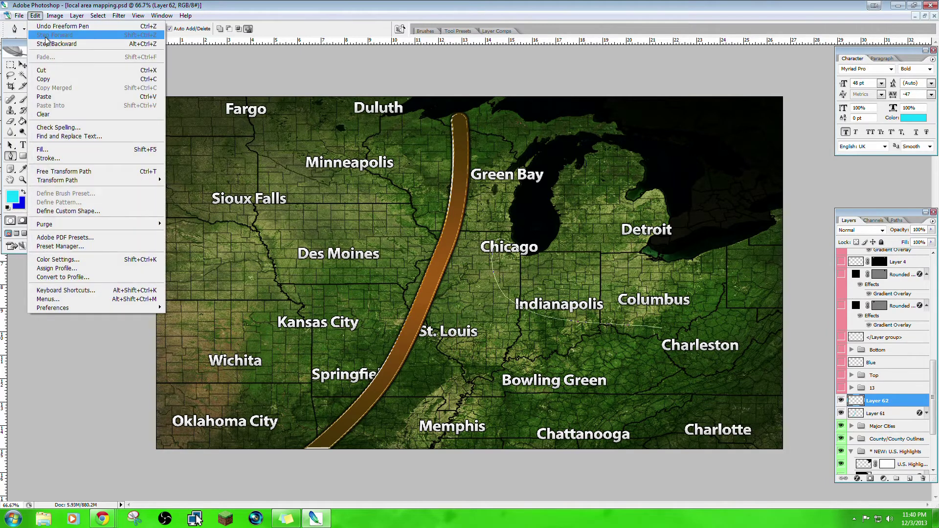
{"action": "left_click", "coordinate": [49, 32]}
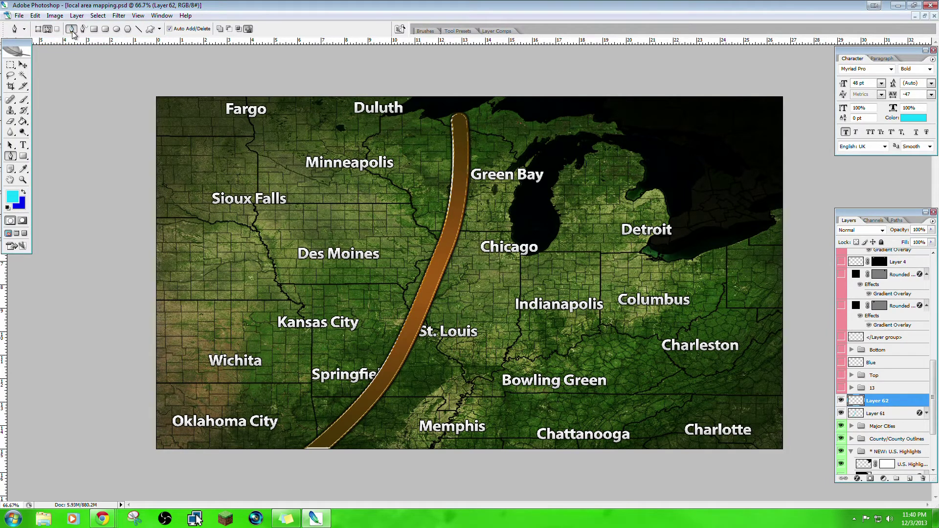
{"action": "left_click", "coordinate": [48, 29]}
Step: Draw a curved path across the southern map to the east edge and stroke it cyan with the brush
{"action": "left_click_drag", "start_coordinate": [408, 399], "coordinate": [636, 397]}
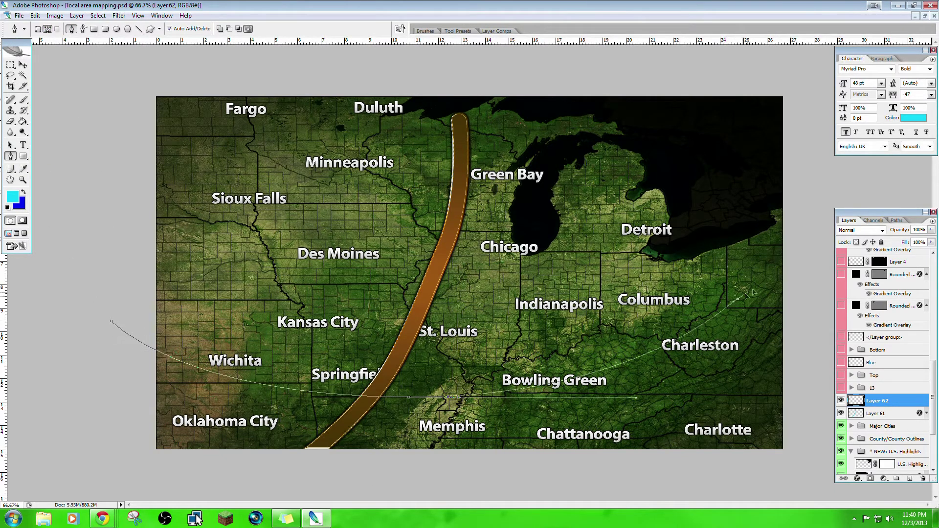
{"action": "left_click", "coordinate": [773, 279]}
{"action": "left_click_drag", "start_coordinate": [872, 188], "coordinate": [904, 181]}
{"action": "right_click", "coordinate": [453, 230]}
{"action": "left_click", "coordinate": [518, 304]}
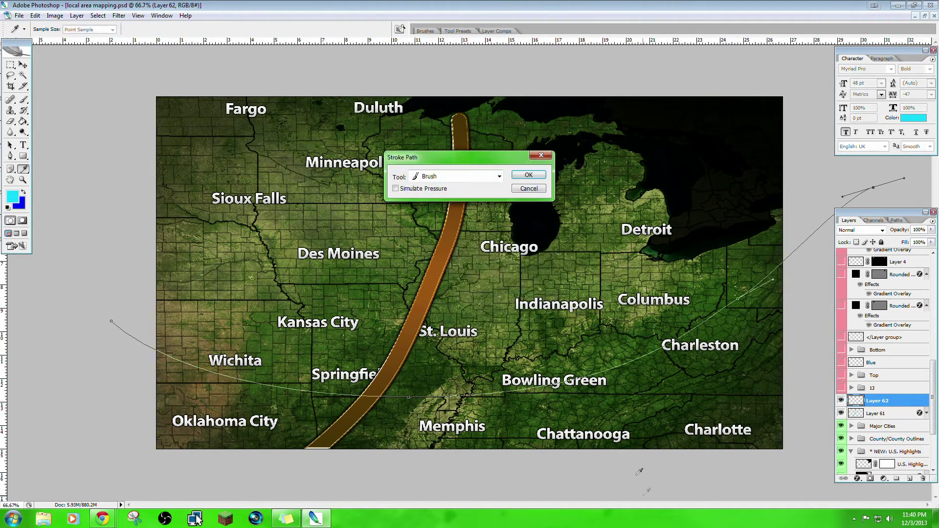
{"action": "left_click", "coordinate": [524, 175]}
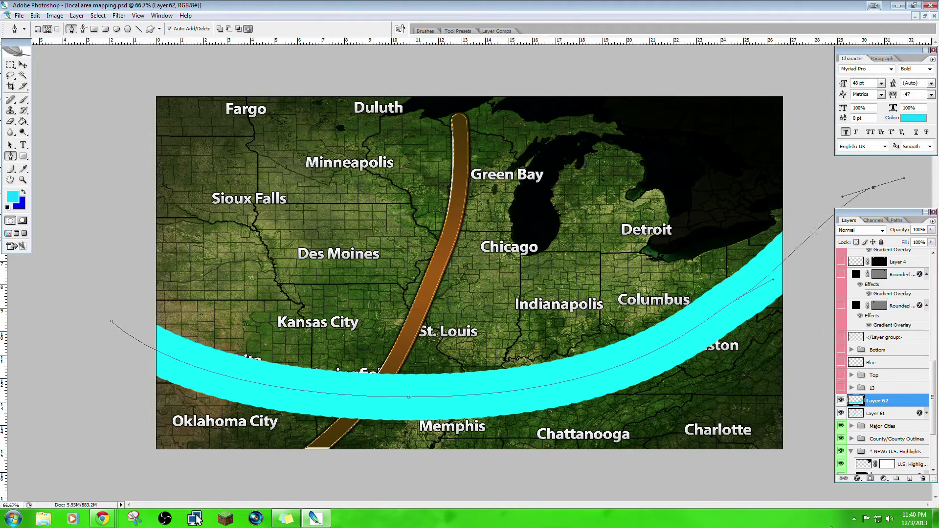
{"action": "left_click", "coordinate": [857, 478]}
{"action": "left_click", "coordinate": [880, 359]}
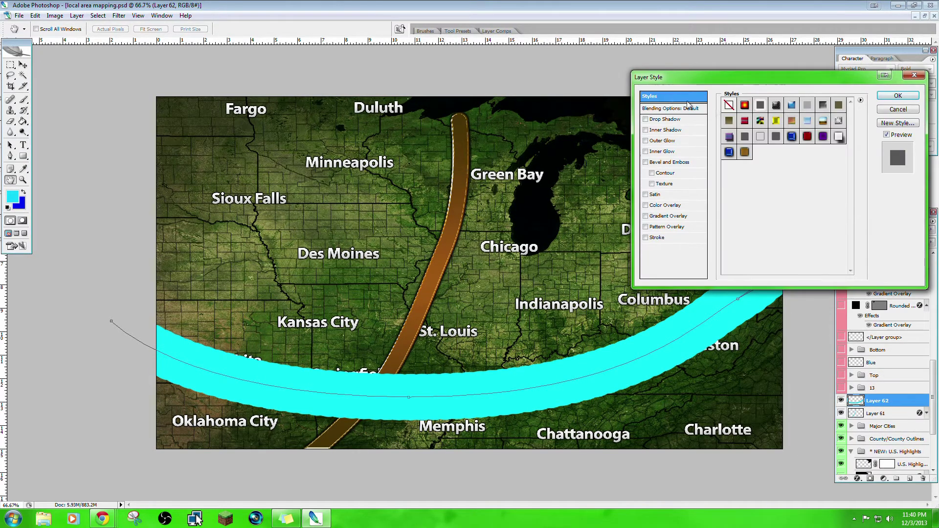
Step: Give the southern arc the purple preset style and delete its guide path
{"action": "left_click", "coordinate": [822, 137]}
{"action": "left_click", "coordinate": [894, 97]}
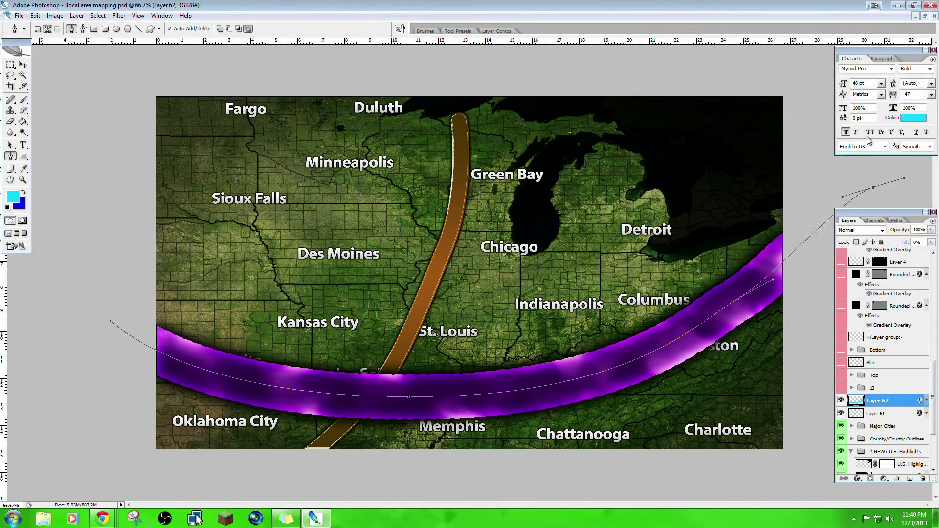
{"action": "right_click", "coordinate": [448, 269]}
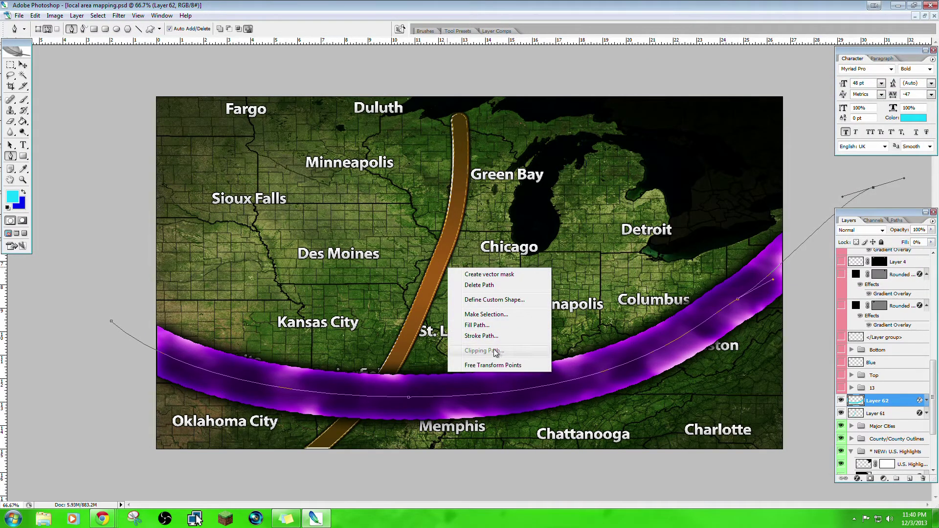
{"action": "left_click", "coordinate": [488, 286]}
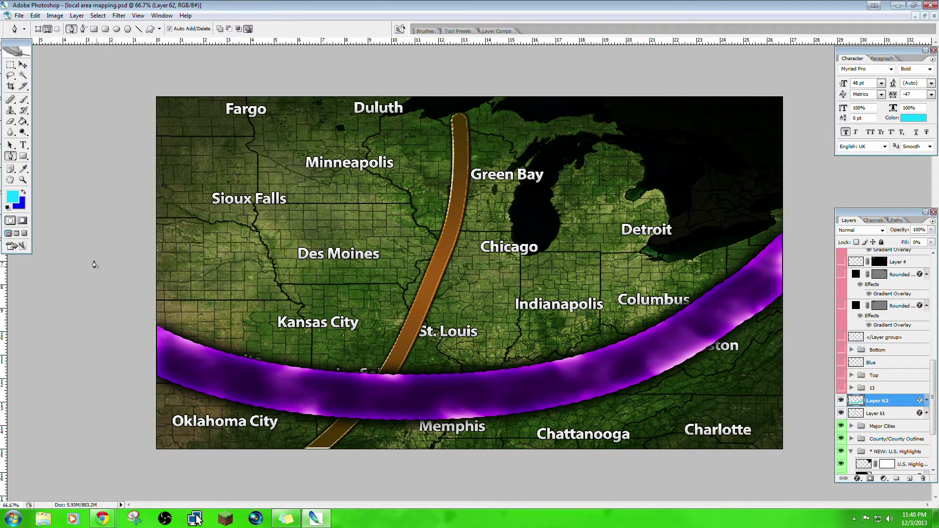
{"action": "left_click", "coordinate": [23, 145]}
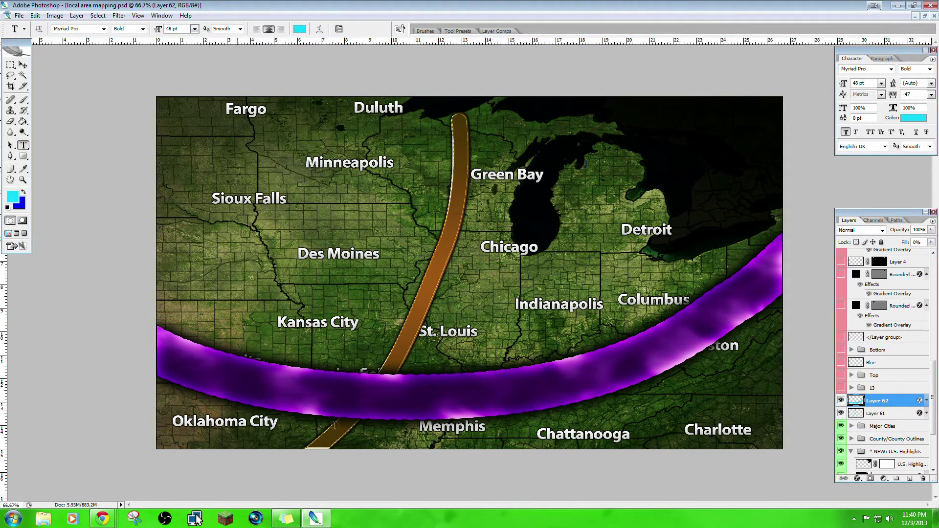
Step: Type 'JET STREAM' on the purple band and colour the text near-white
{"action": "left_click", "coordinate": [237, 377]}
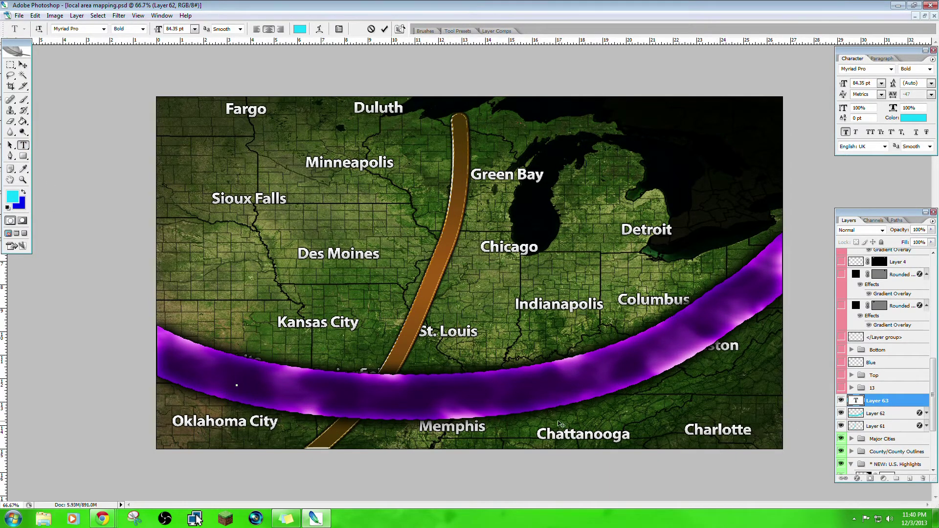
{"action": "type", "text": "JET STREAM"}
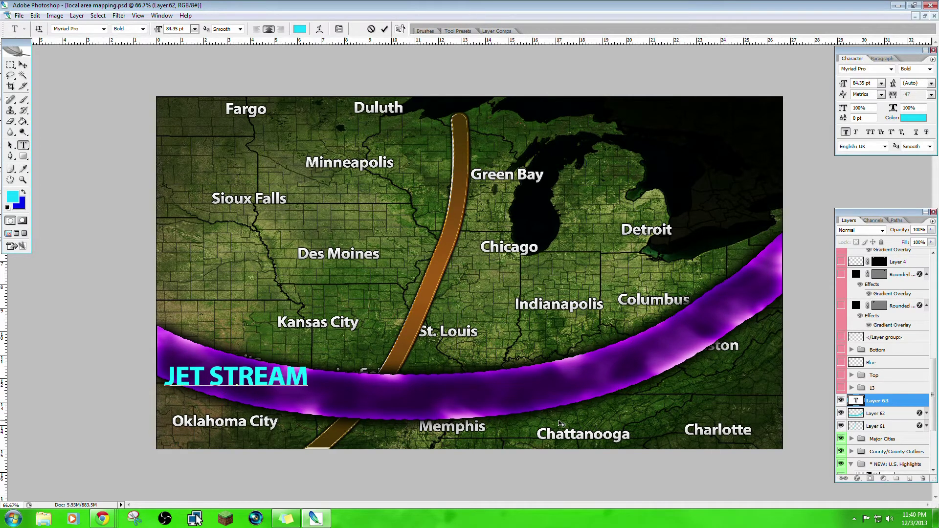
{"action": "double_click", "coordinate": [273, 376]}
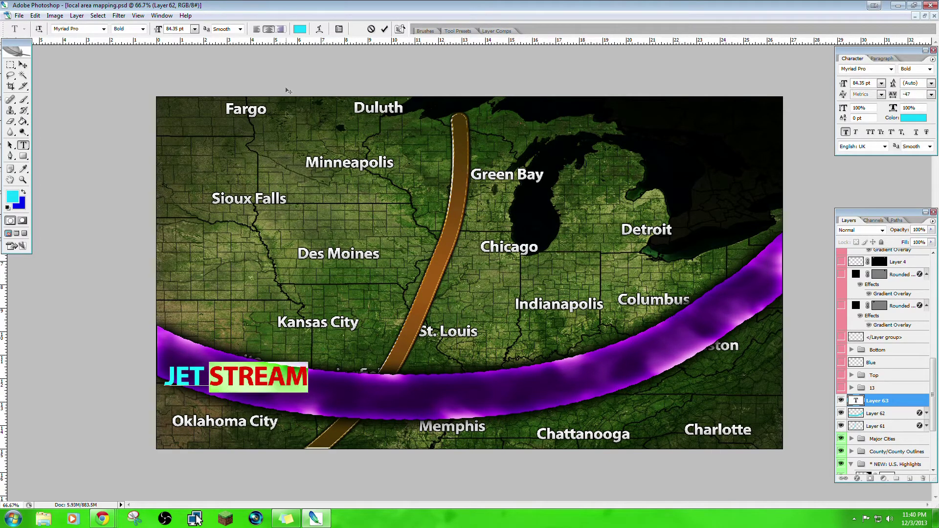
{"action": "triple_click", "coordinate": [258, 365]}
{"action": "left_click", "coordinate": [300, 29]}
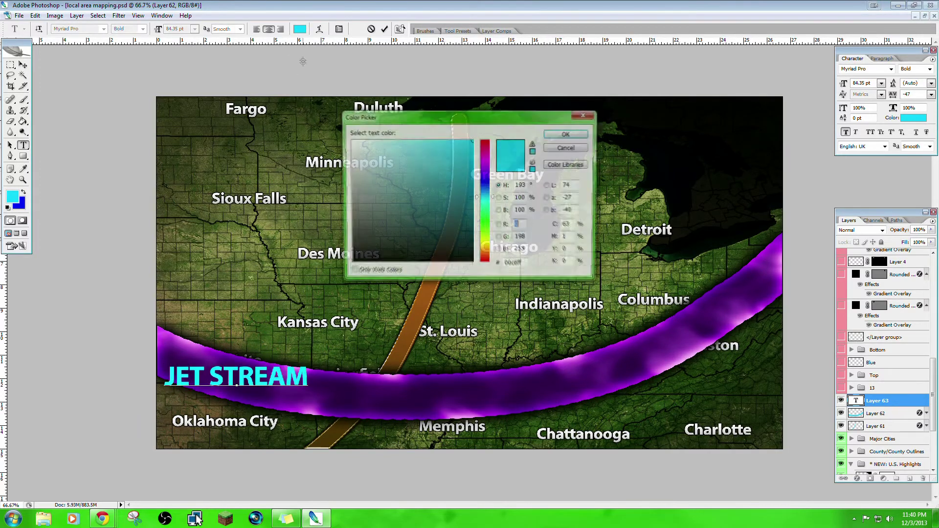
{"action": "left_click", "coordinate": [350, 140]}
{"action": "left_click", "coordinate": [567, 134]}
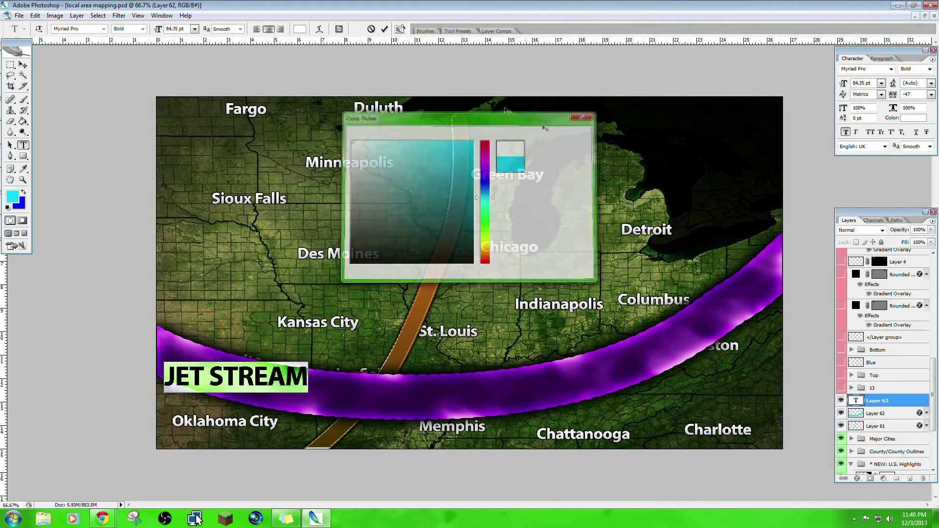
{"action": "left_click", "coordinate": [320, 29]}
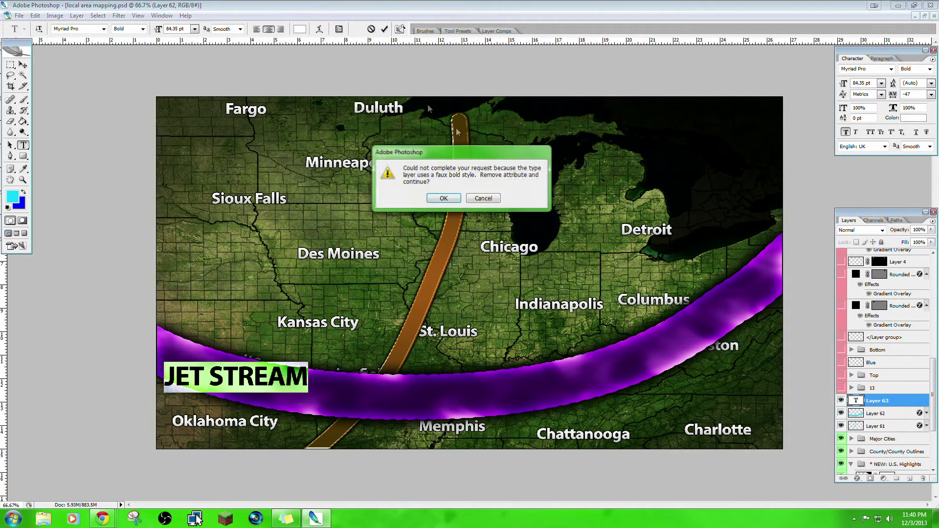
Step: Warp the JET STREAM text with the Arc style at bend -16
{"action": "left_click", "coordinate": [445, 200]}
{"action": "left_click", "coordinate": [674, 142]}
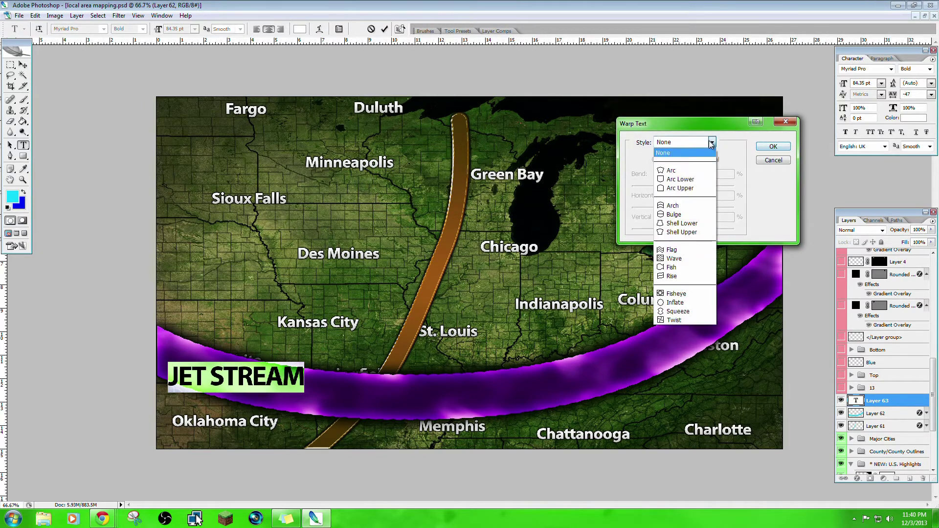
{"action": "left_click", "coordinate": [684, 180]}
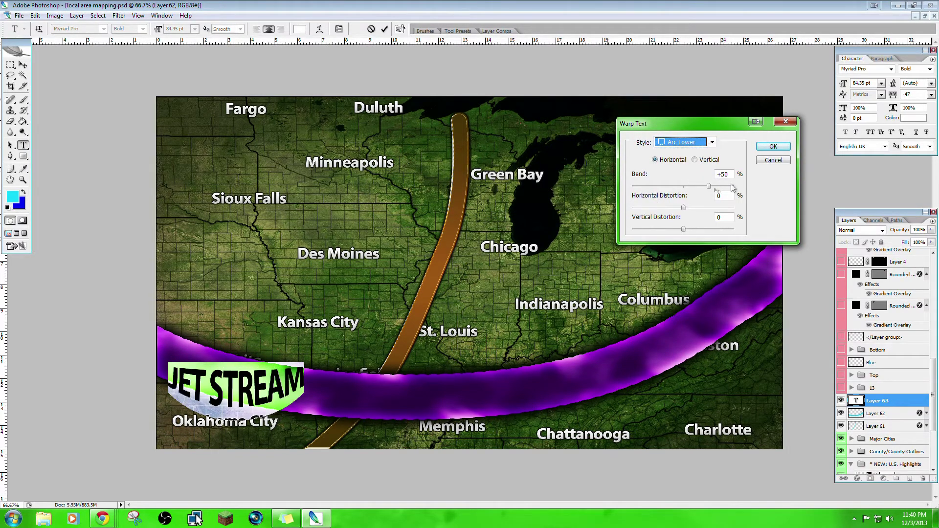
{"action": "left_click_drag", "start_coordinate": [709, 189], "coordinate": [692, 188]}
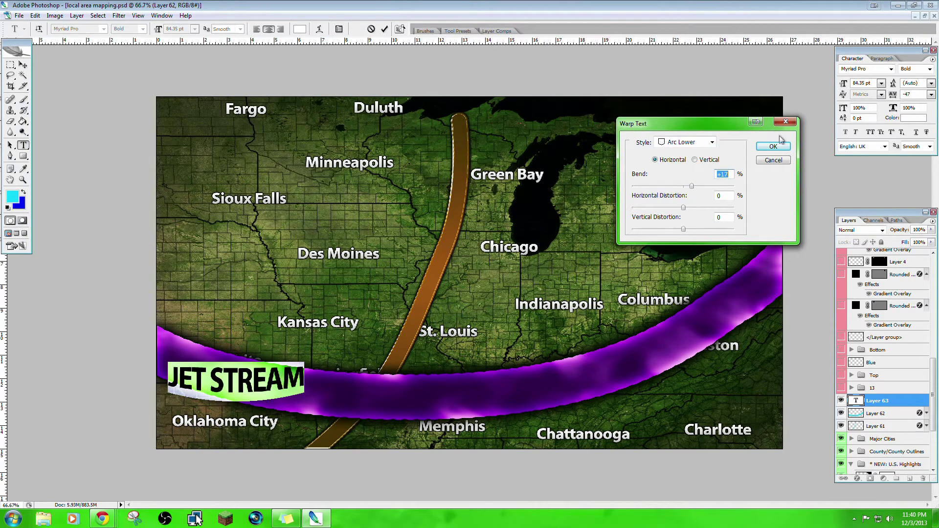
{"action": "left_click", "coordinate": [698, 143]}
{"action": "left_click", "coordinate": [690, 170]}
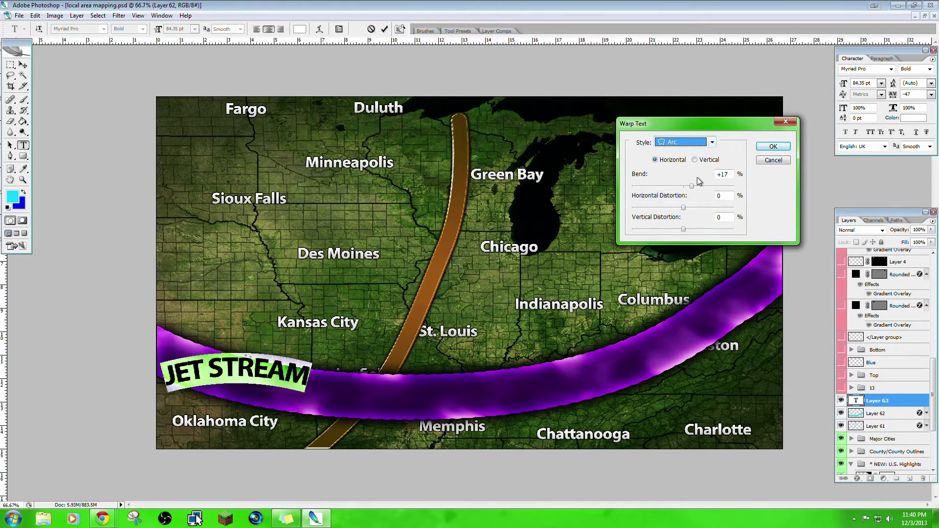
{"action": "left_click_drag", "start_coordinate": [692, 187], "coordinate": [677, 188]}
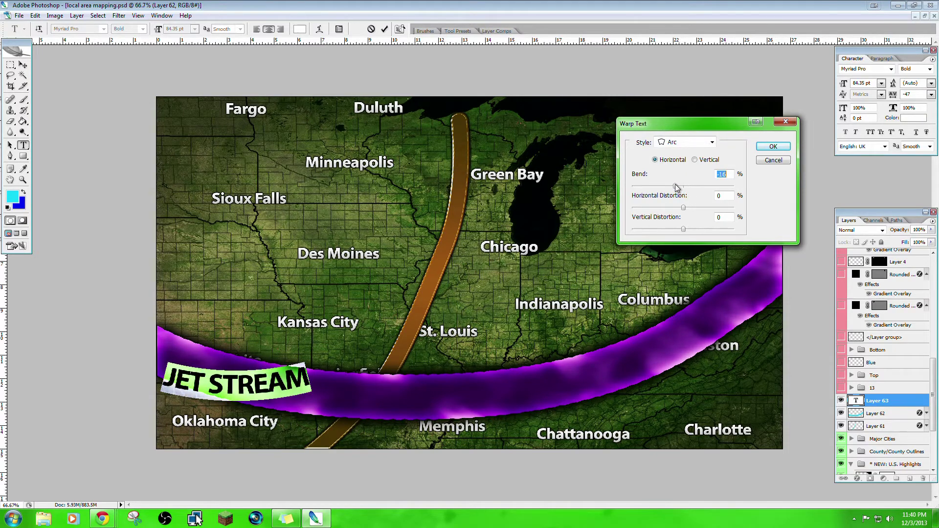
{"action": "left_click", "coordinate": [773, 147]}
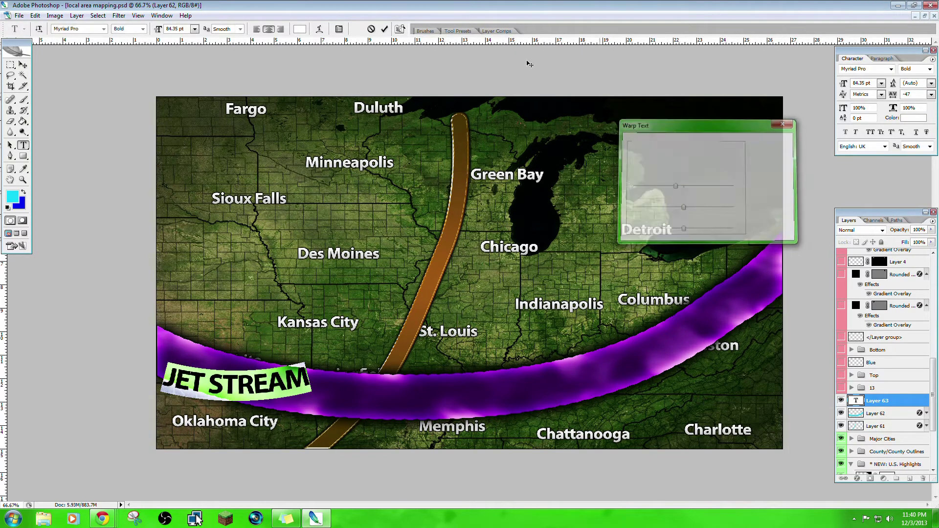
{"action": "left_click", "coordinate": [28, 65]}
Step: Move the JET STREAM label to the band's right side above Chattanooga and rotate it to follow the band
{"action": "left_click_drag", "start_coordinate": [269, 376], "coordinate": [611, 337]}
{"action": "left_click_drag", "start_coordinate": [598, 381], "coordinate": [595, 384]}
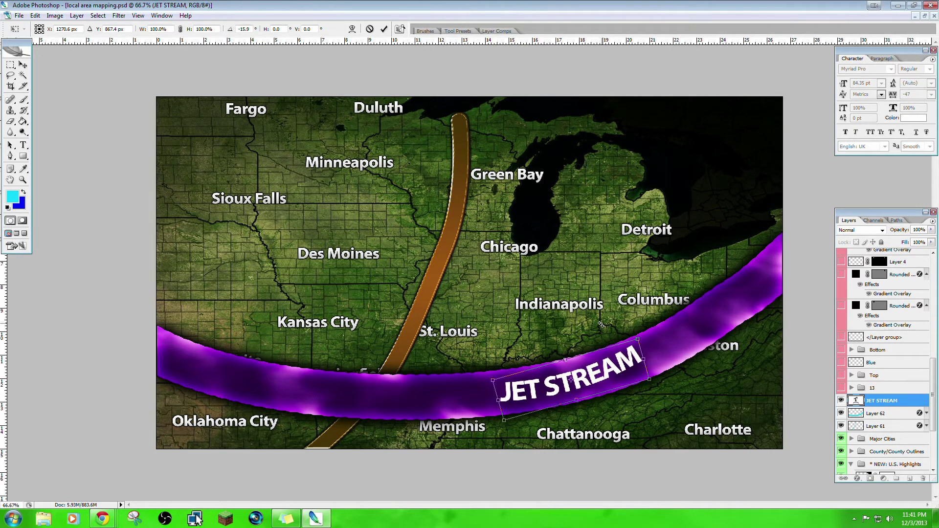
{"action": "key", "text": "Return"}
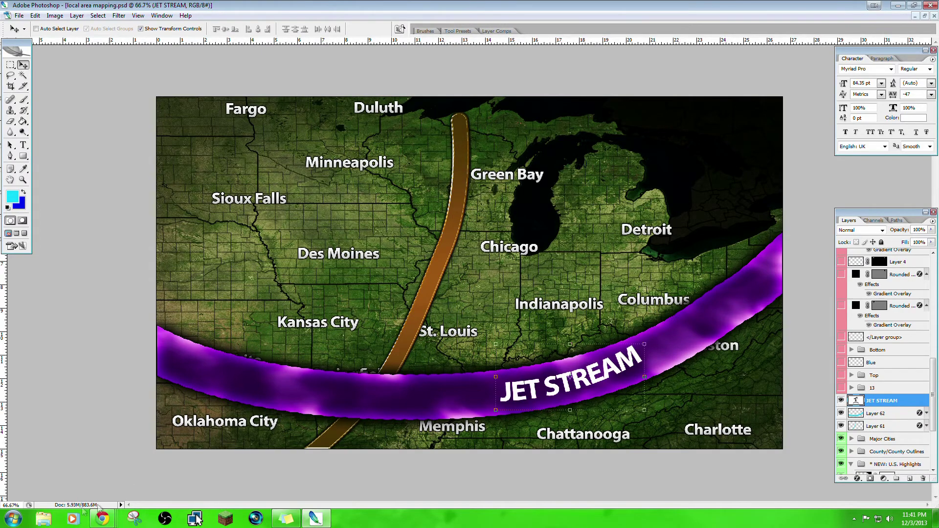
{"action": "left_click", "coordinate": [39, 520]}
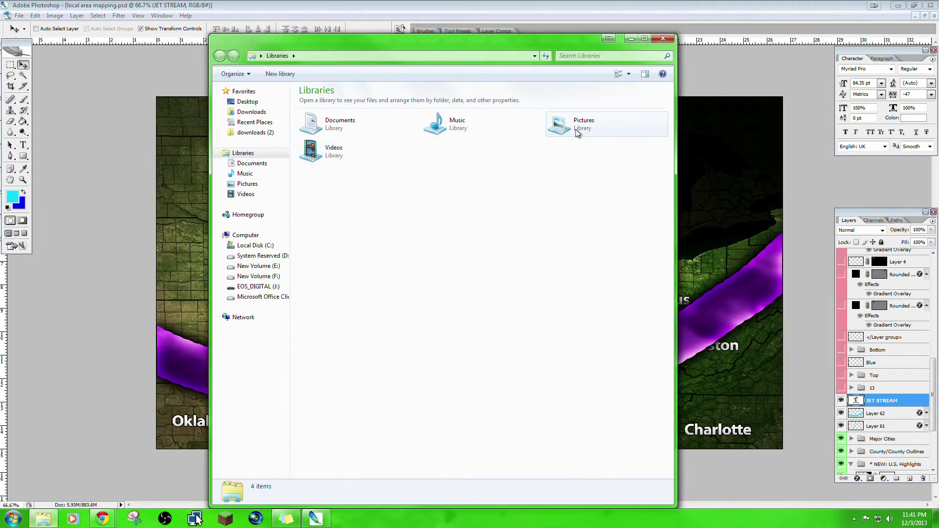
Step: Browse Pictures > .weather graphics > WxMap (HD) 3.3 > WxMap Image Pack > Fronts v1 and open Cold 5.png
{"action": "double_click", "coordinate": [577, 131]}
{"action": "double_click", "coordinate": [337, 240]}
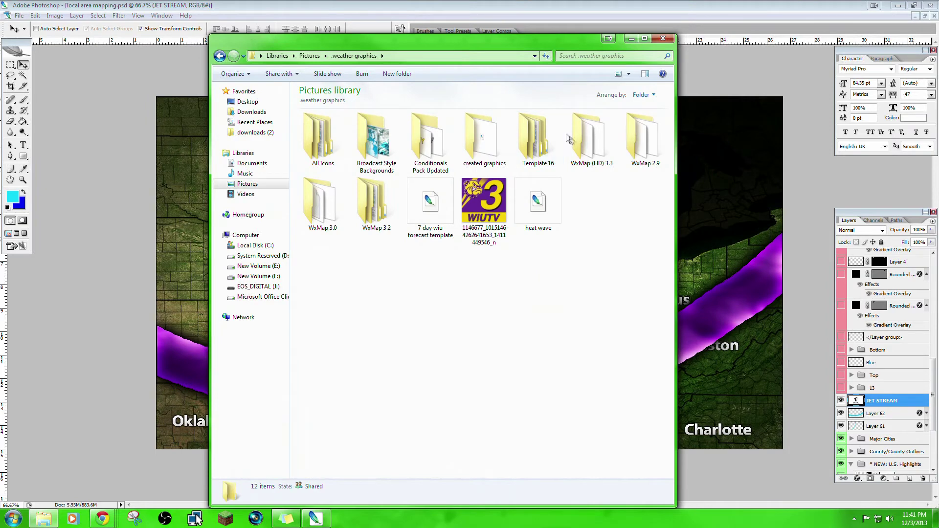
{"action": "double_click", "coordinate": [605, 143]}
{"action": "double_click", "coordinate": [313, 133]}
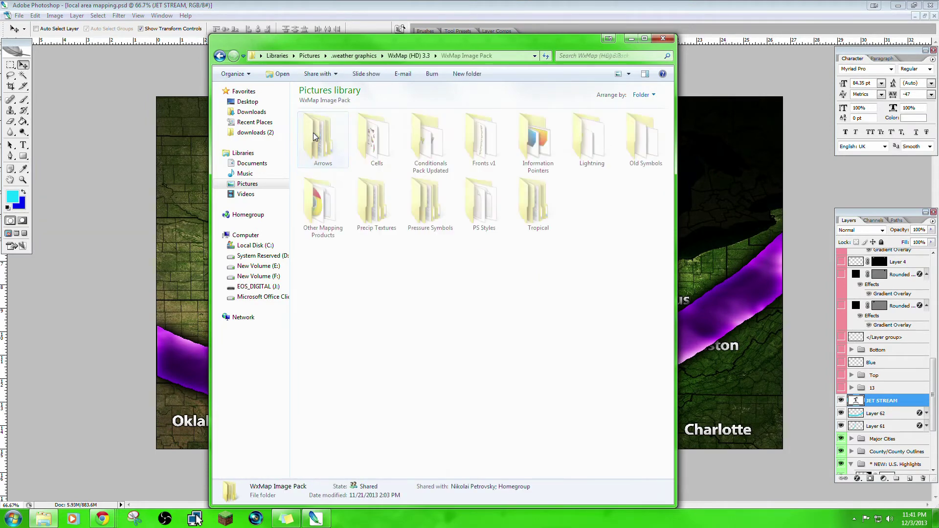
{"action": "double_click", "coordinate": [483, 139]}
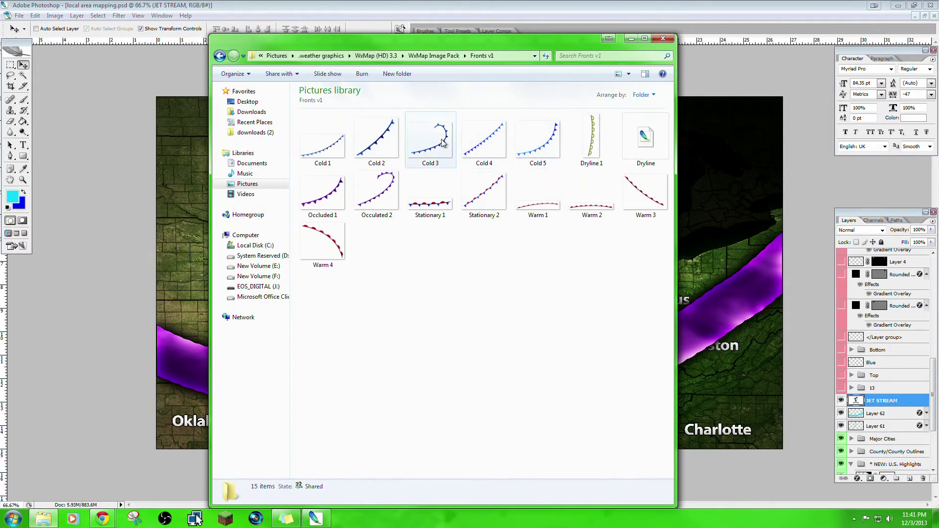
{"action": "left_click", "coordinate": [486, 141]}
{"action": "double_click", "coordinate": [526, 139]}
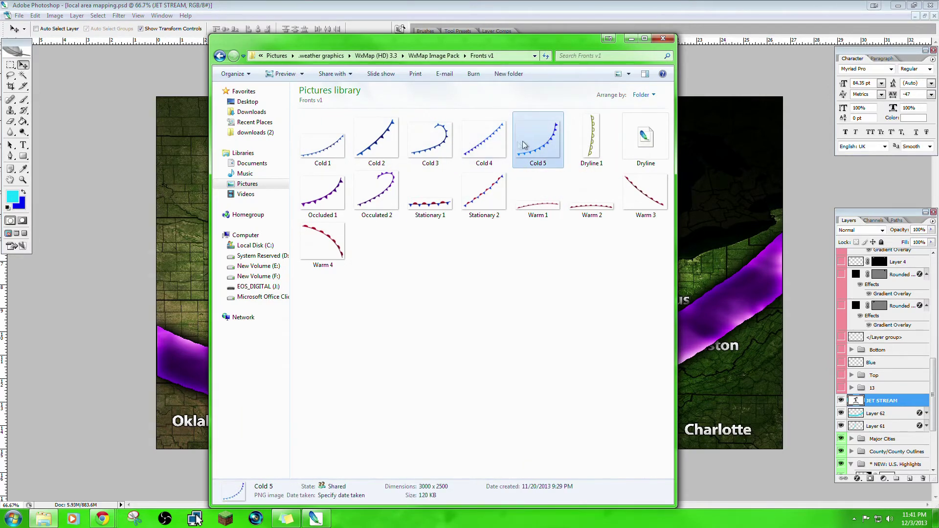
{"action": "key", "text": "m"}
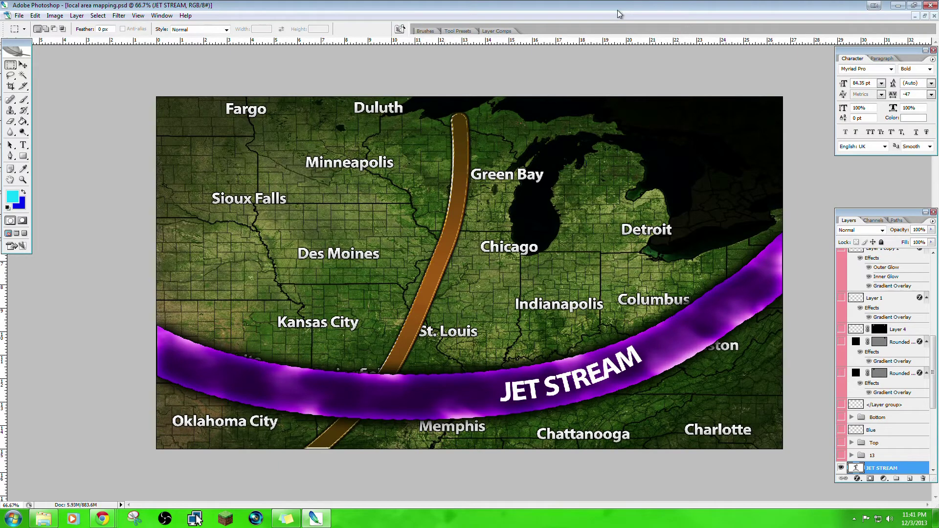
Step: Paste the Cold 5 front onto a new layer, scaled and rotated from the west edge past Kansas City toward Duluth
{"action": "key", "text": "ctrl+shift+alt+n"}
{"action": "left_click", "coordinate": [23, 65]}
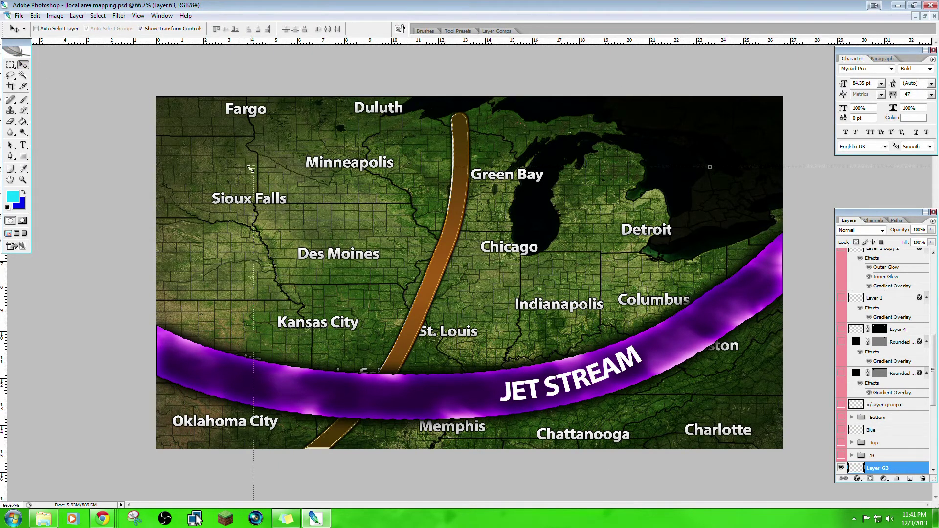
{"action": "key", "text": "ctrl+v"}
{"action": "left_click_drag", "start_coordinate": [183, 74], "coordinate": [198, 176]}
{"action": "left_click_drag", "start_coordinate": [327, 100], "coordinate": [343, 171]}
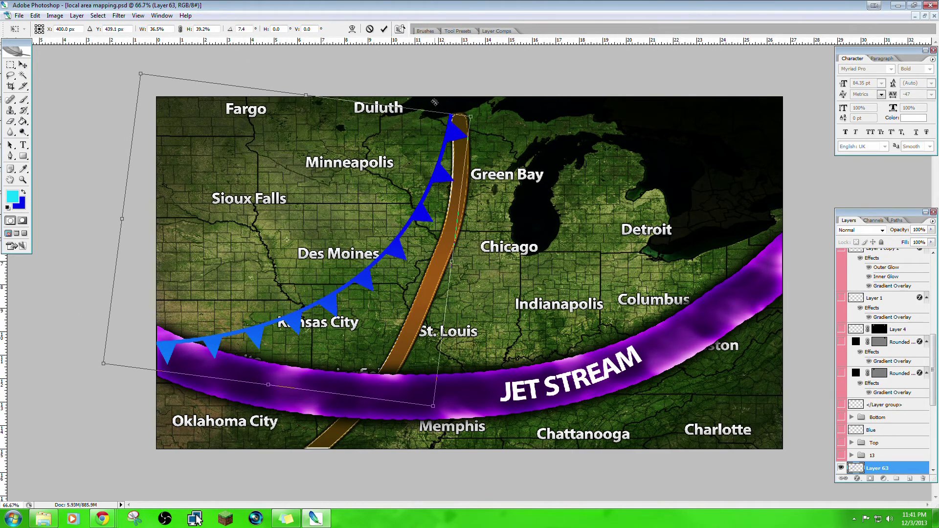
{"action": "left_click_drag", "start_coordinate": [433, 103], "coordinate": [451, 107]}
{"action": "left_click_drag", "start_coordinate": [417, 250], "coordinate": [417, 239]}
{"action": "key", "text": "Return"}
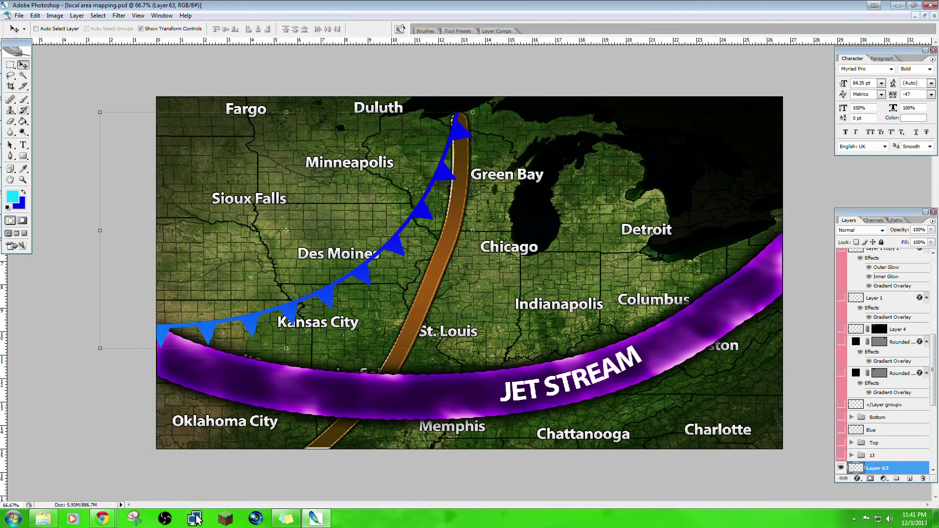
{"action": "left_click", "coordinate": [12, 76]}
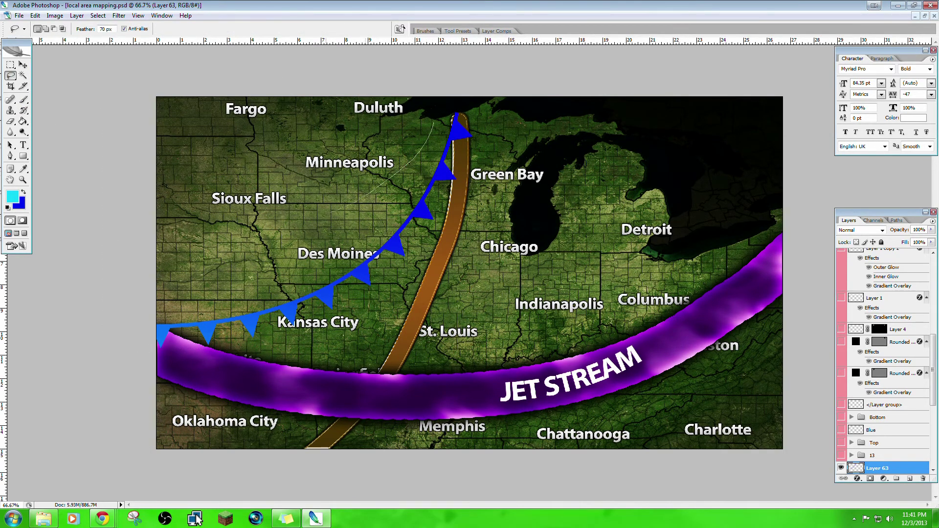
Step: Fill a feathered lasso of the upper-left map with Clouds and move that layer below County Outlines
{"action": "left_click_drag", "start_coordinate": [158, 229], "coordinate": [149, 93]}
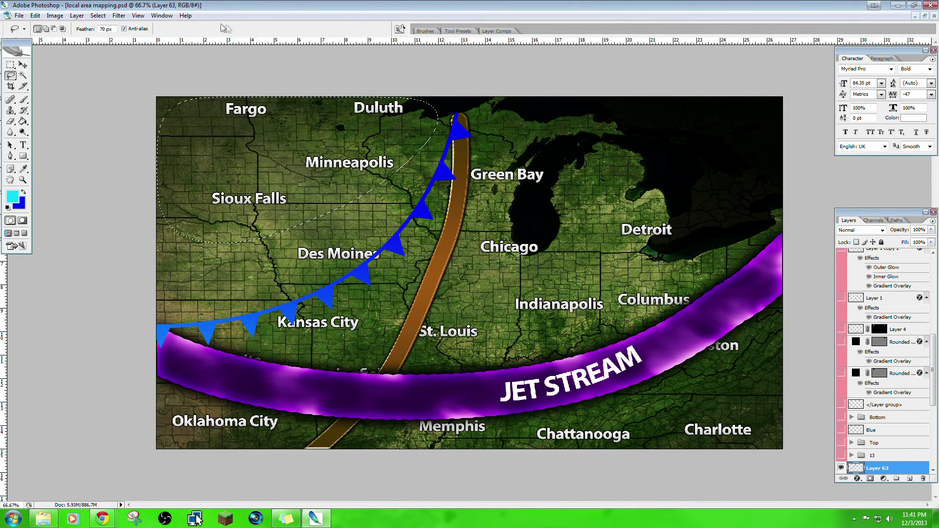
{"action": "left_click", "coordinate": [119, 16]}
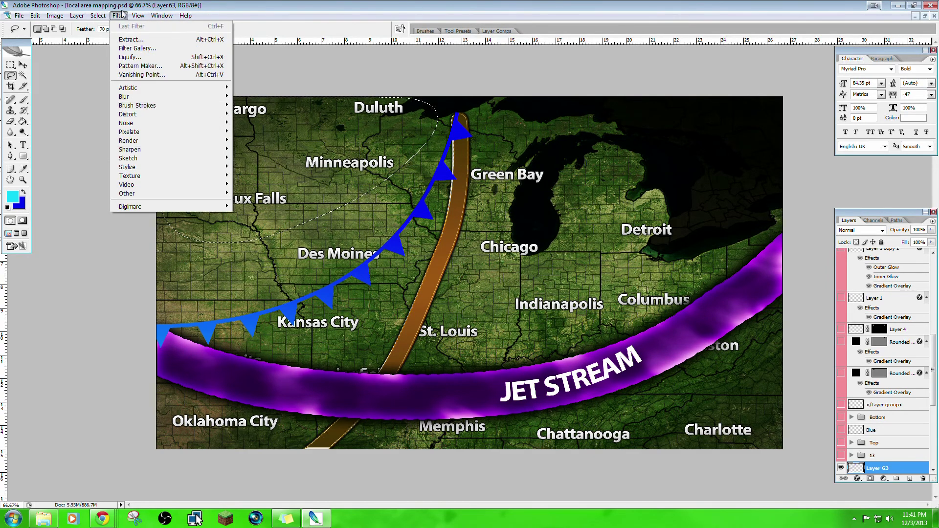
{"action": "mouse_move", "coordinate": [171, 142]}
{"action": "left_click", "coordinate": [249, 140]}
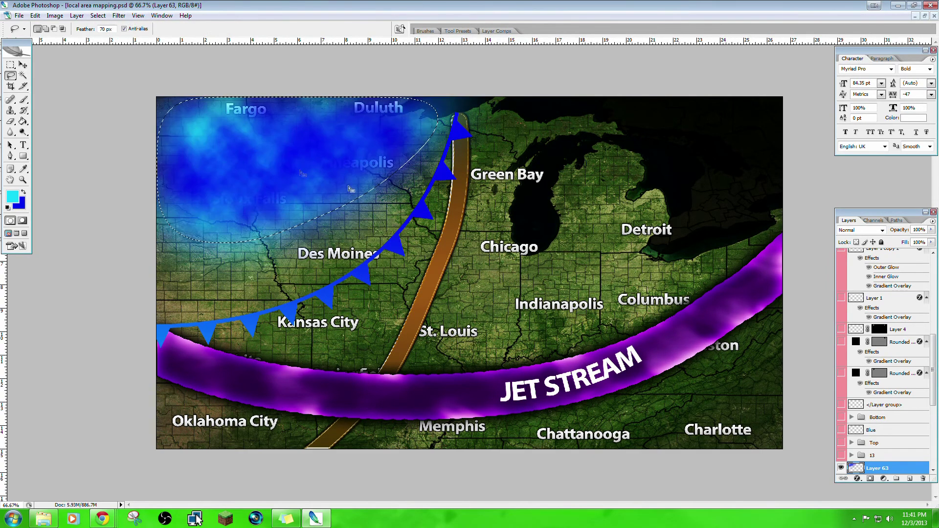
{"action": "scroll", "coordinate": [929, 422], "scroll_direction": "down", "scroll_amount": 5}
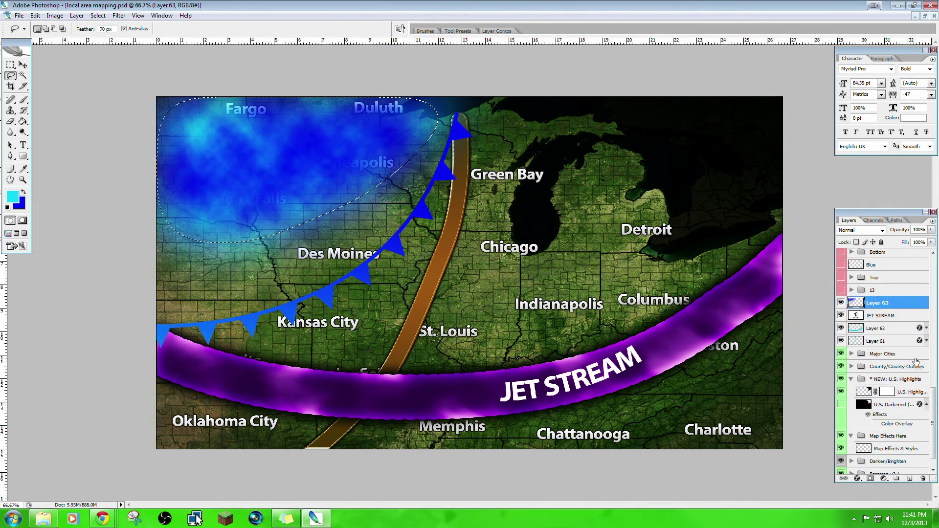
{"action": "left_click_drag", "start_coordinate": [903, 432], "coordinate": [897, 373]}
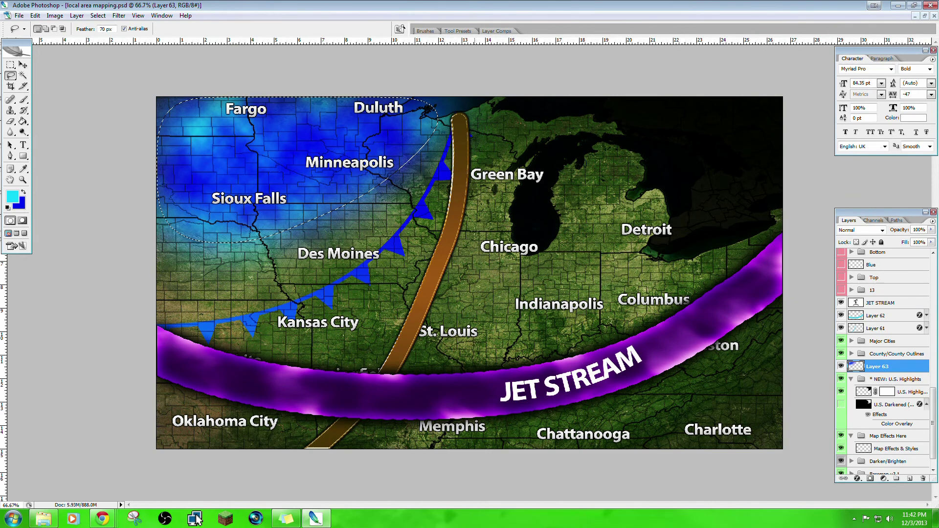
{"action": "left_click", "coordinate": [10, 65]}
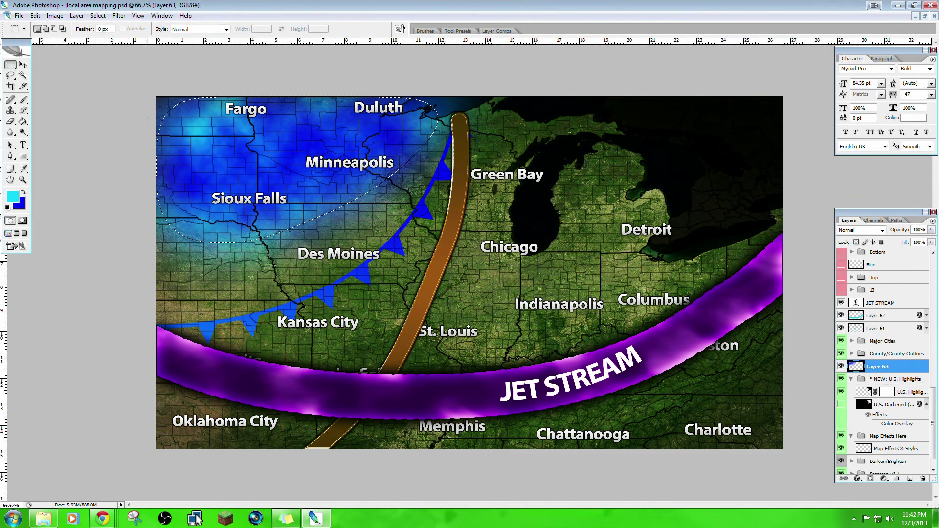